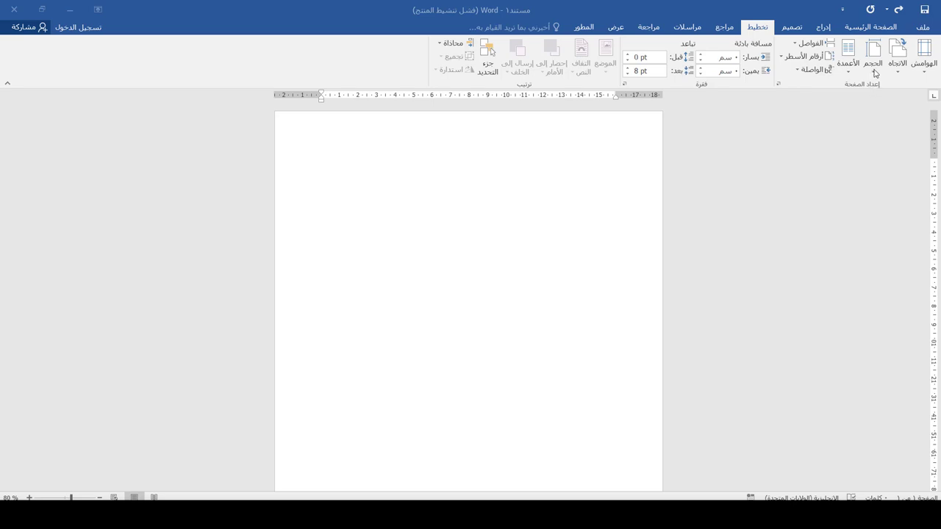
- Set a custom paper size of 15 cm wide by 21 cm tall
click(874, 73)
click(829, 138)
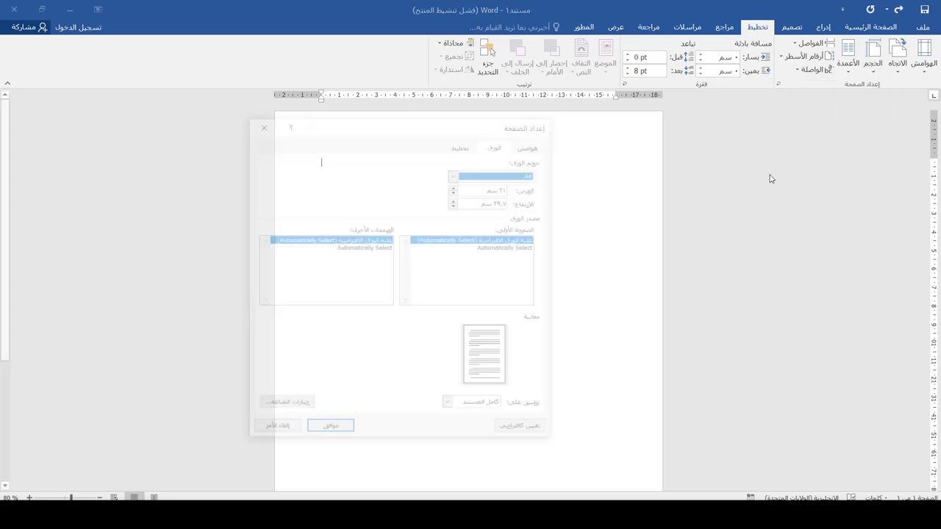
key(Tab)
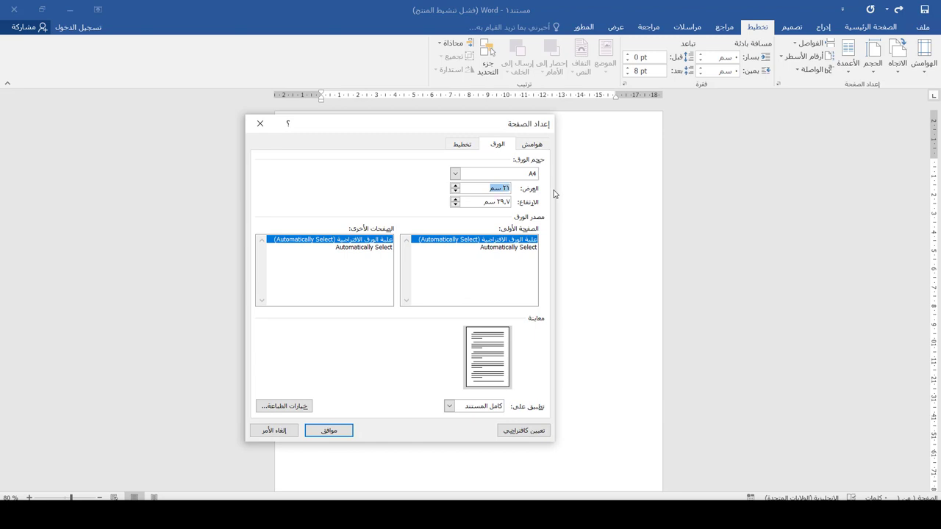
text(15)
drag(482, 200, 509, 201)
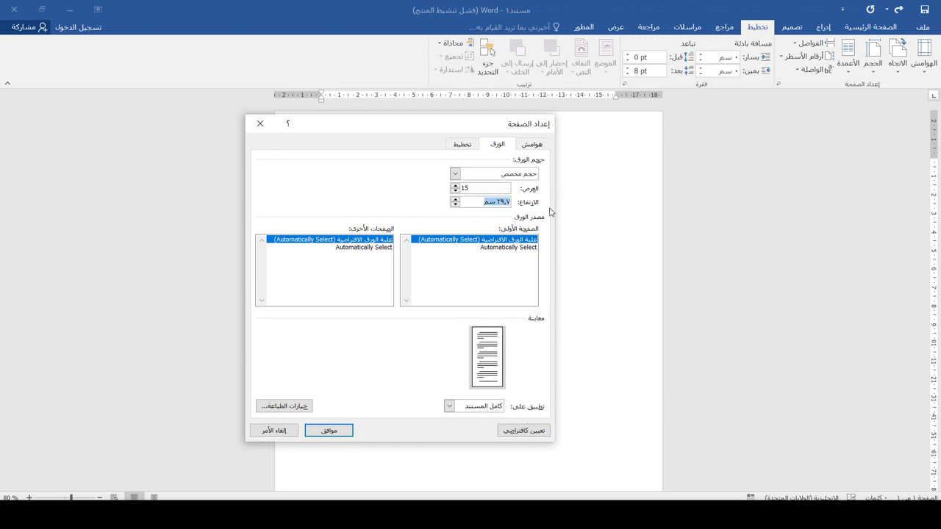
text(21)
click(329, 430)
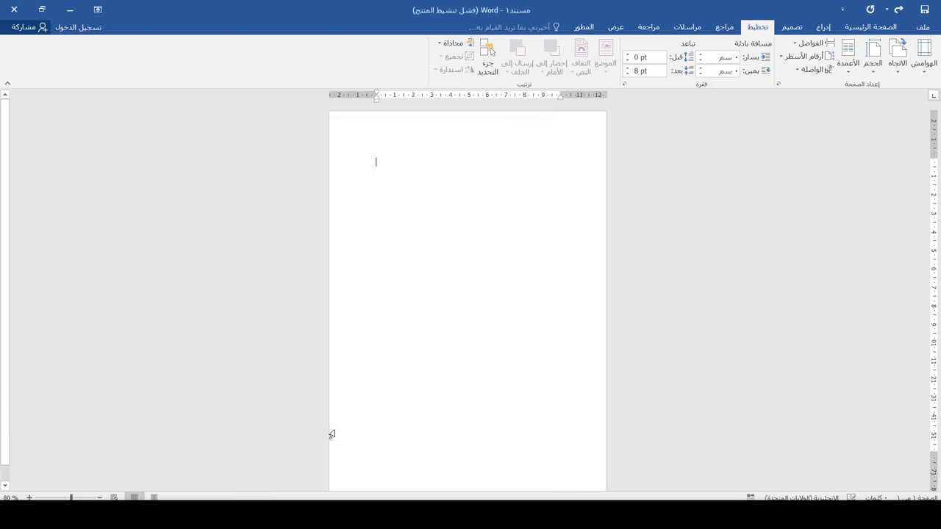
- Draw a rectangle spanning the full width of the page top
scroll(458, 330, down, 1)
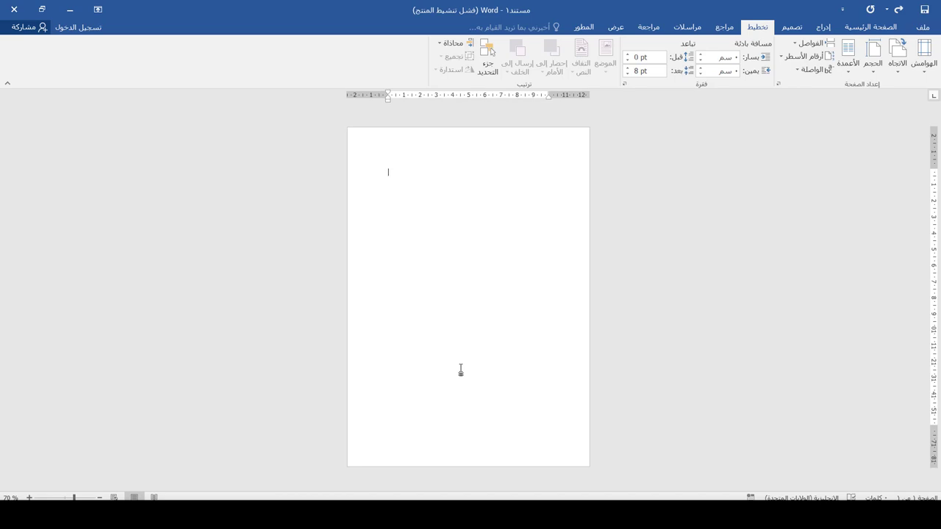
click(824, 28)
click(768, 53)
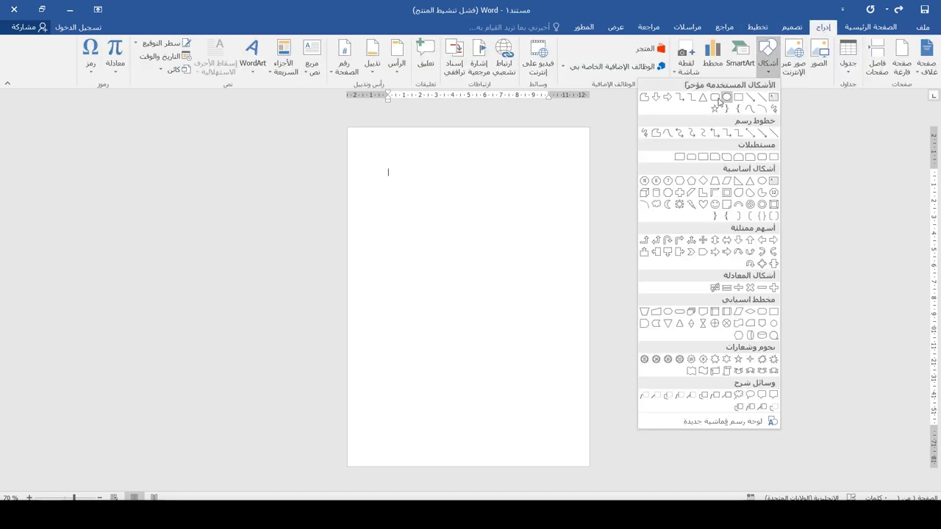
click(738, 97)
mouse_move(585, 149)
mouse_down()
mouse_move(516, 185)
mouse_move(346, 198)
mouse_up()
drag(584, 173, 589, 174)
drag(478, 161, 478, 139)
- Fill the rectangle red and remove its outline
click(631, 45)
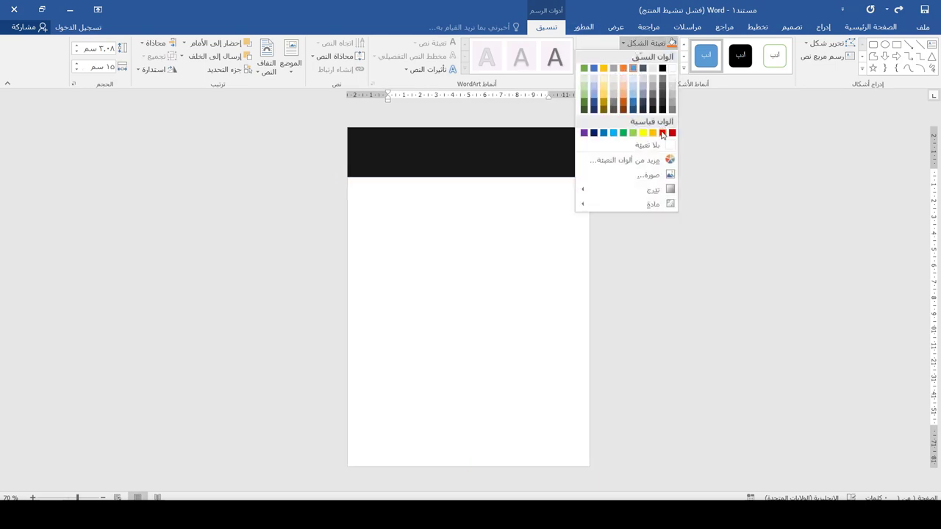
click(662, 131)
click(634, 57)
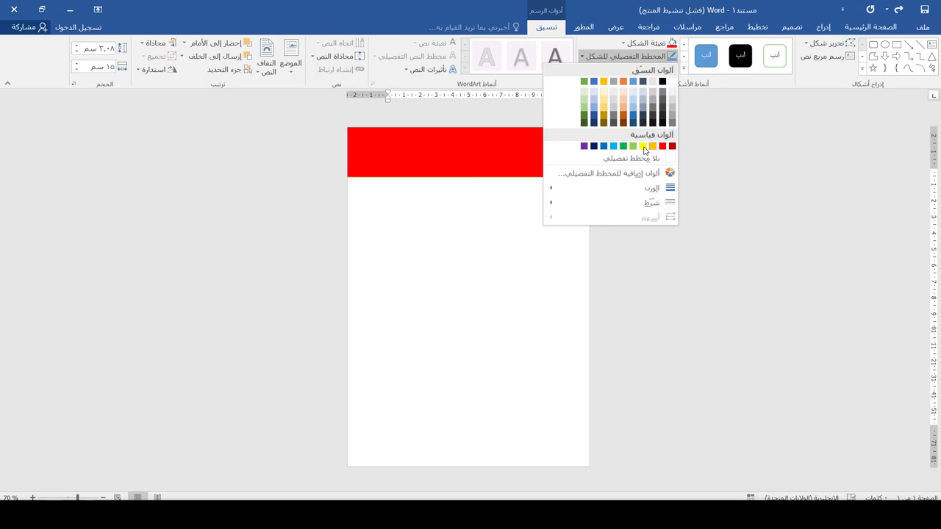
click(643, 165)
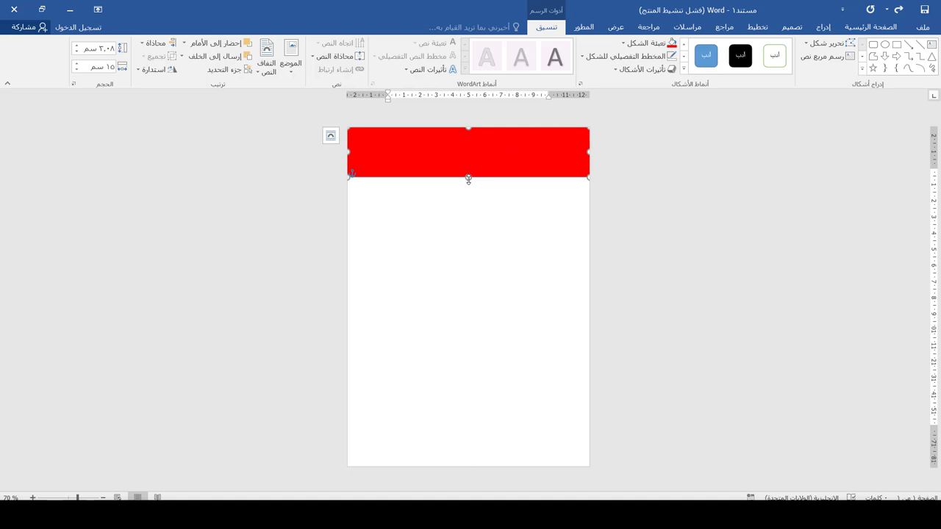
- Make the red rectangle taller, then raise its bottom-right vertex and curve its bottom edge
drag(468, 183, 467, 207)
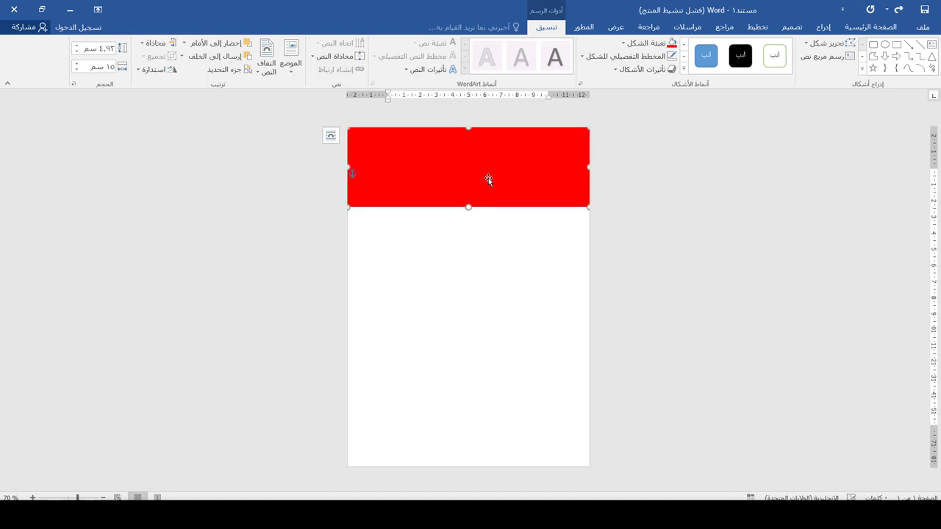
right_click(492, 178)
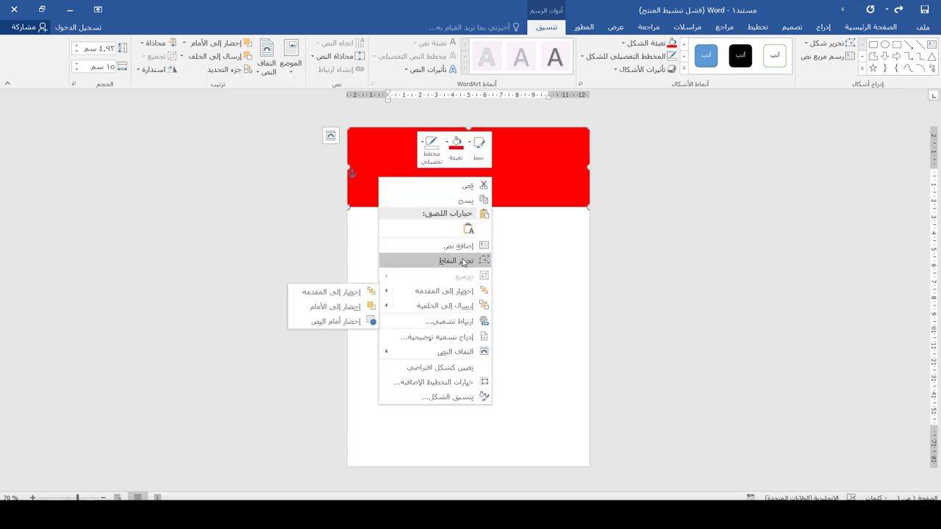
click(462, 261)
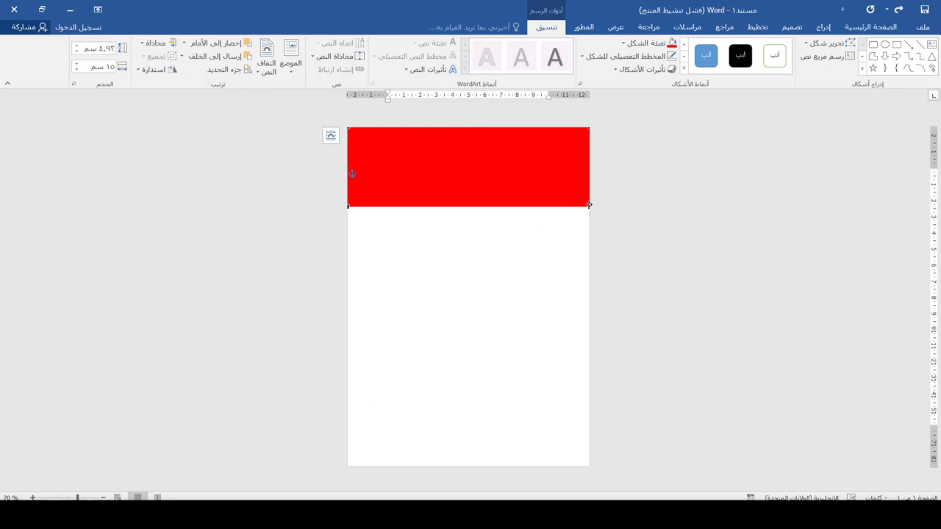
drag(589, 204, 588, 155)
drag(509, 173, 426, 169)
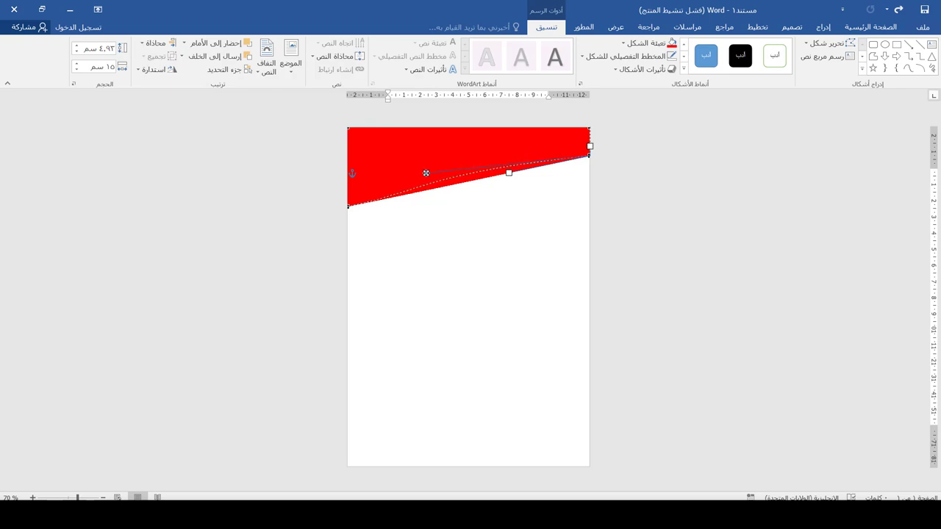
drag(426, 173, 425, 173)
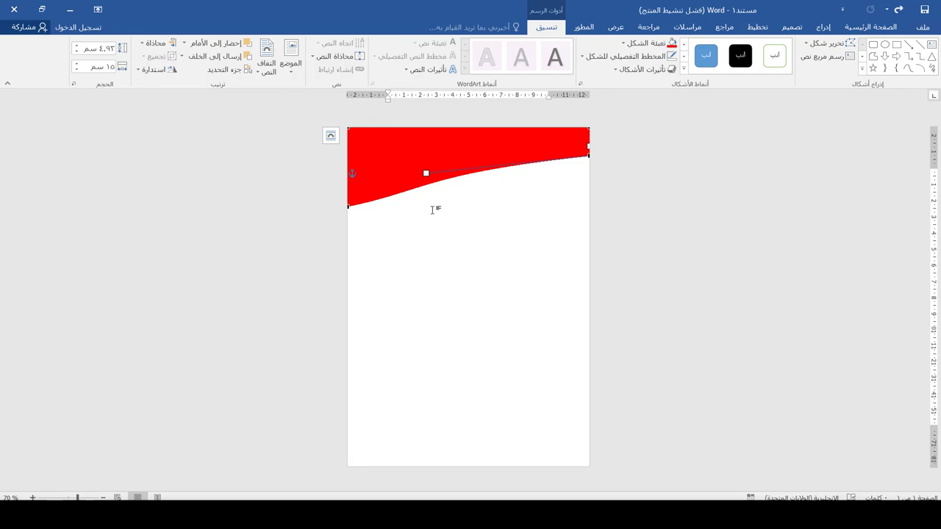
click(456, 220)
click(461, 148)
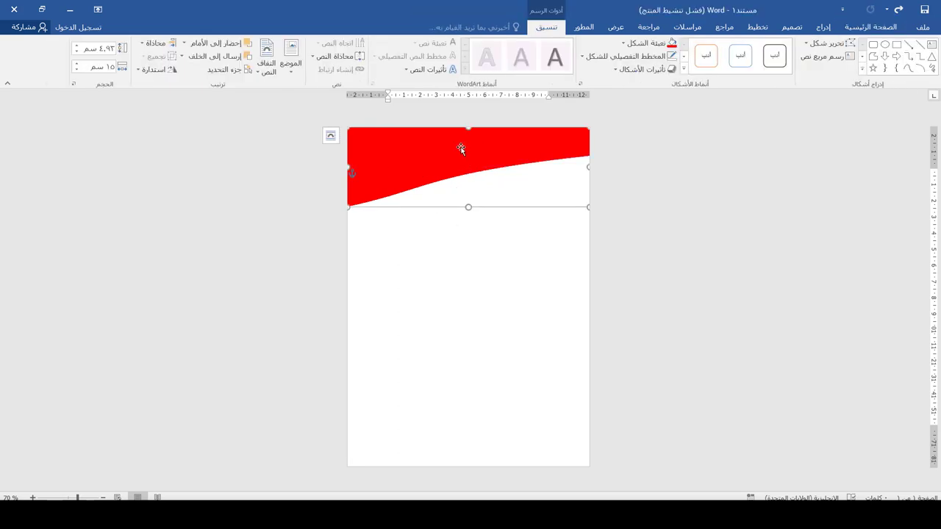
- Lay a black duplicate of the wave over the red one, and place a red copy lower
key(Down)
key(Right)
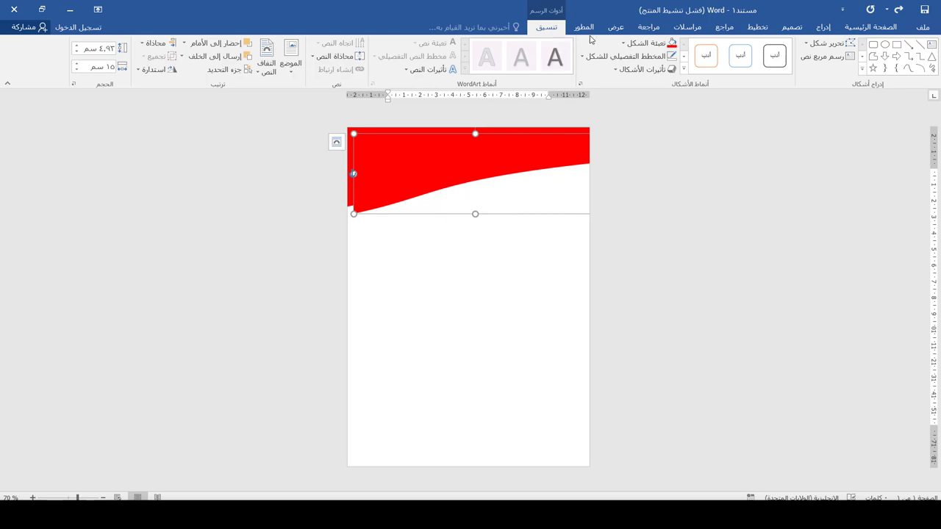
click(623, 44)
click(652, 70)
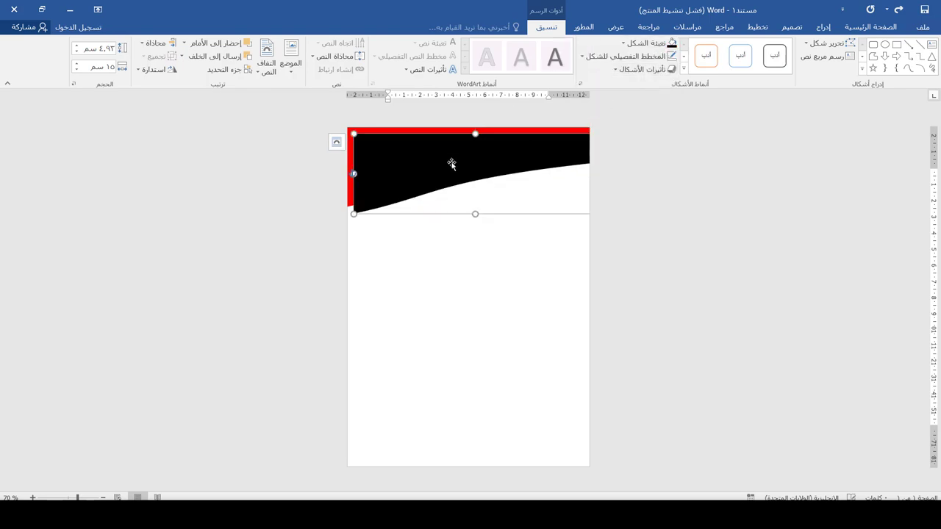
drag(451, 163, 461, 142)
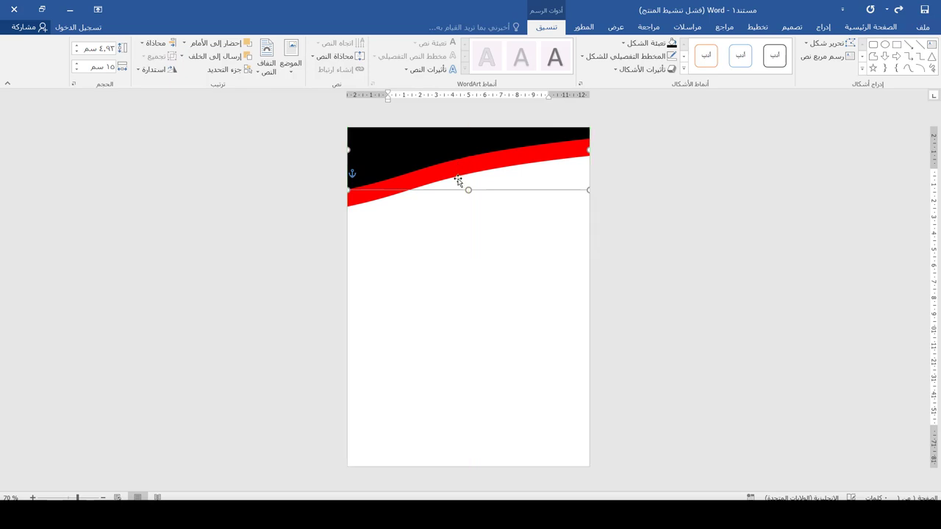
click(378, 197)
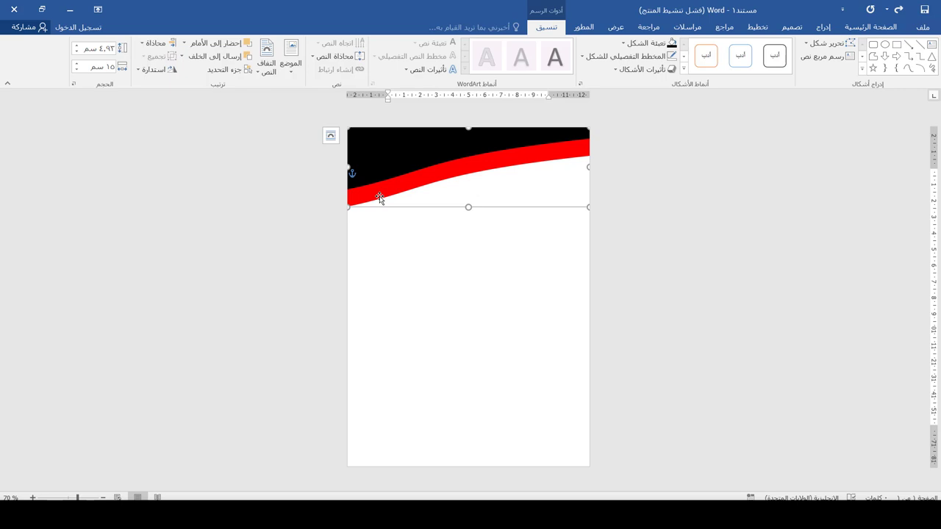
drag(379, 199, 437, 200)
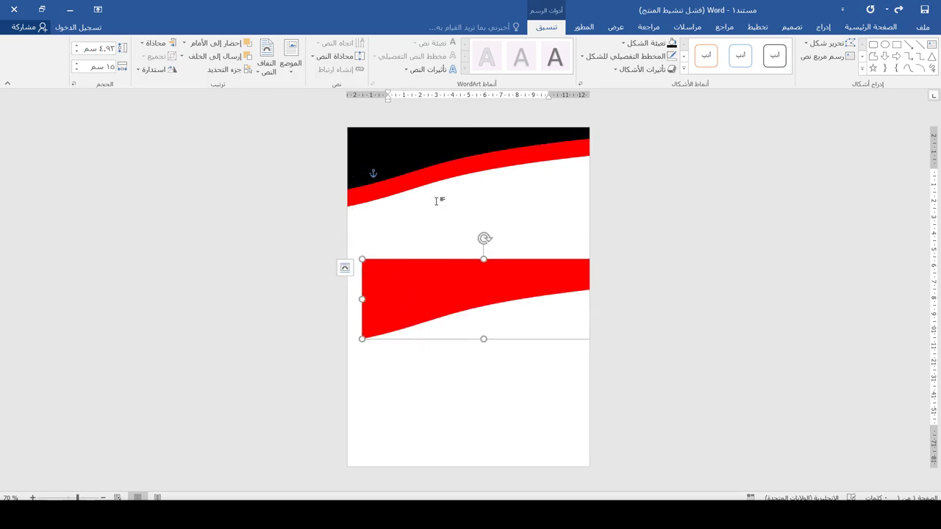
- Fill the spare wave light grey, move it to the top, and send it behind the red wave
click(647, 43)
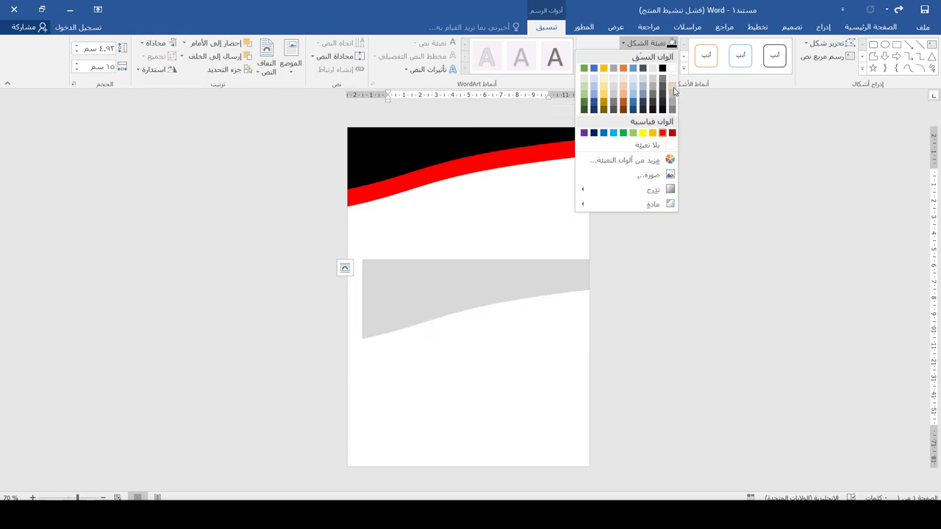
click(674, 89)
drag(463, 273, 458, 166)
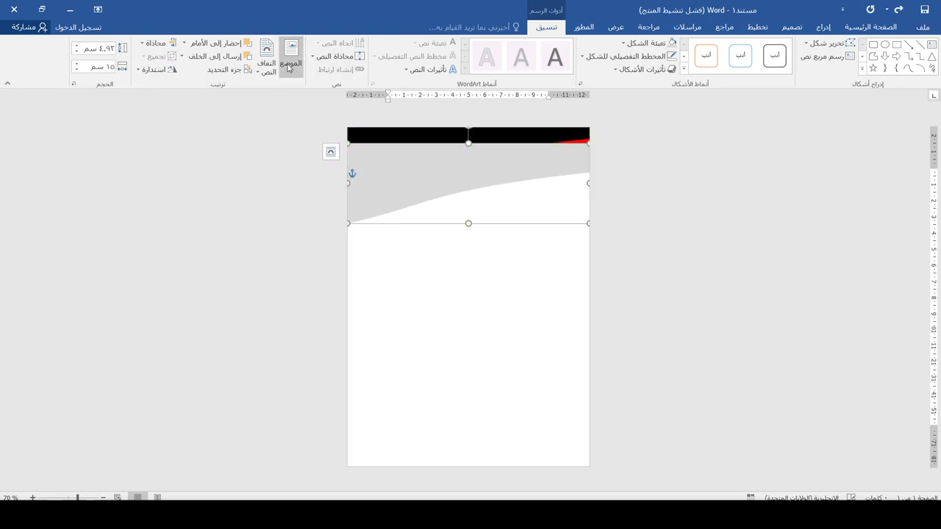
click(220, 57)
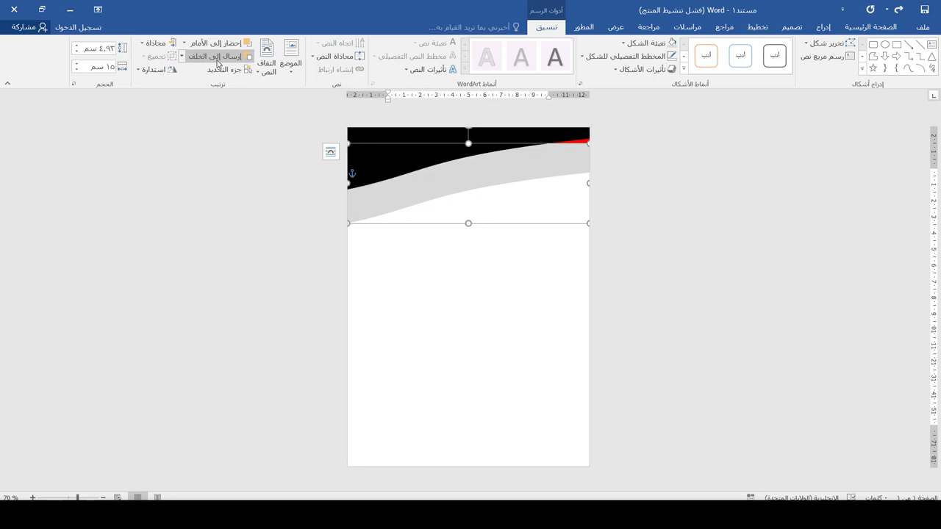
click(209, 58)
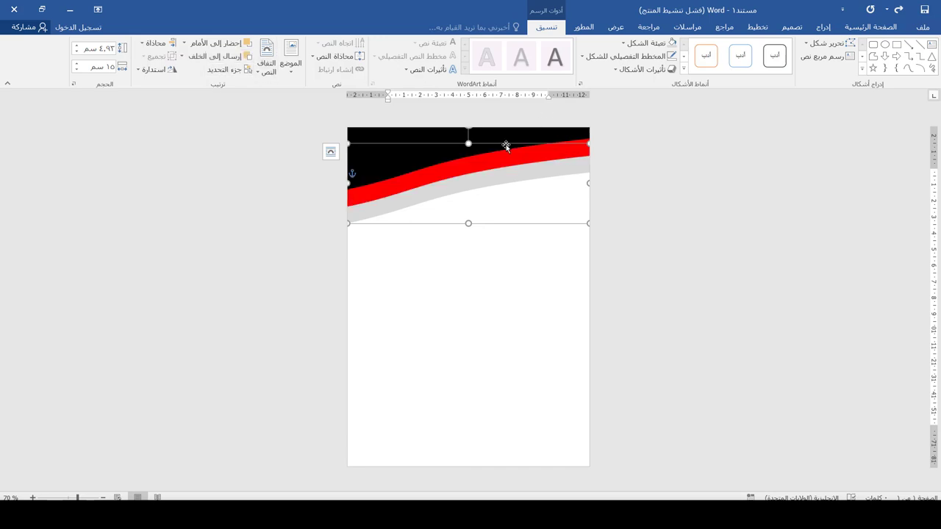
key(Up)
key(Up)
key(Up)
key(Up)
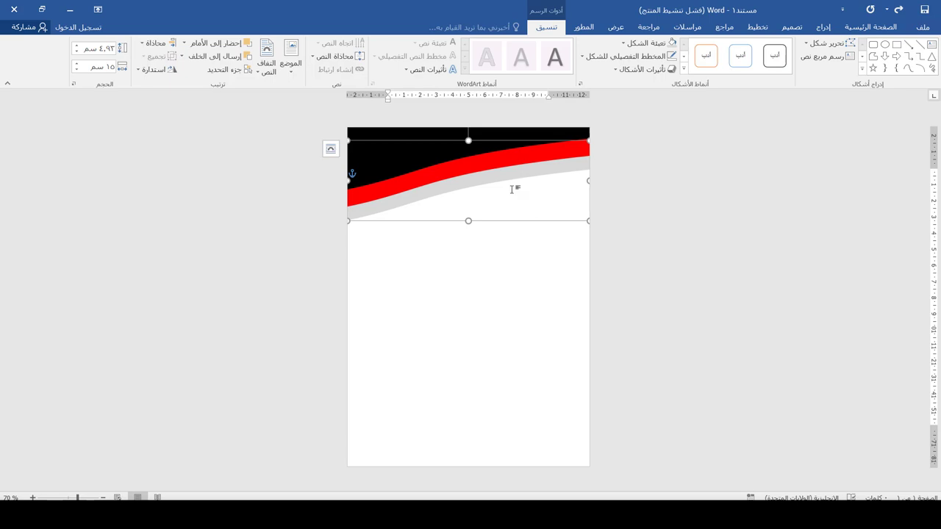
- Adjust the grey wave's right end point to reshape its curve
right_click(549, 169)
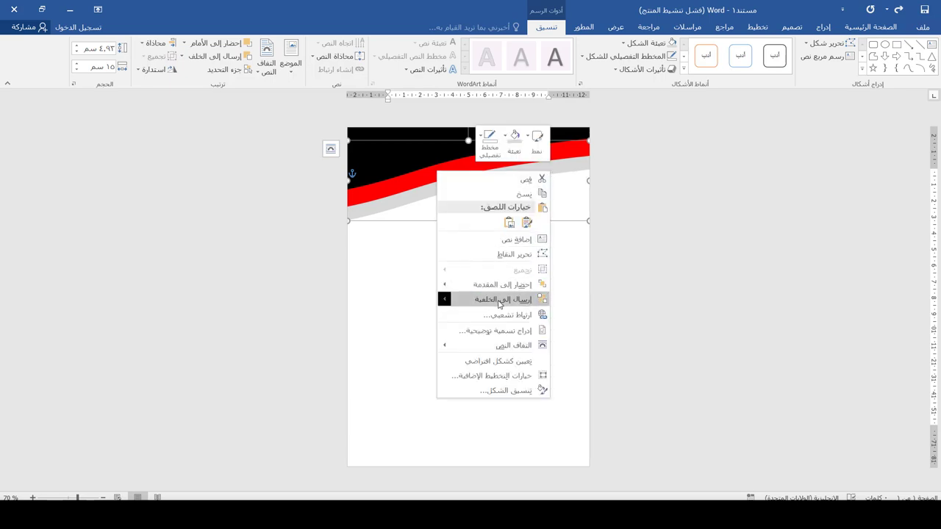
click(517, 254)
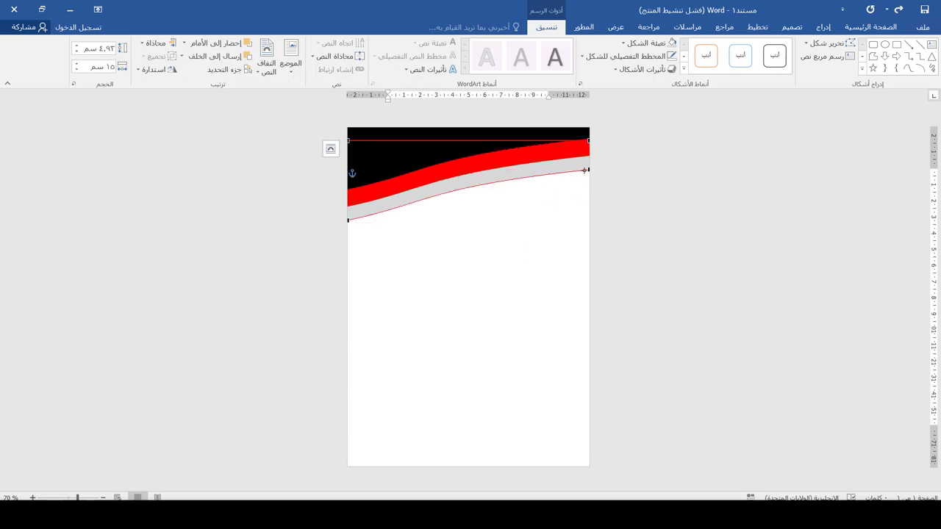
drag(585, 157, 587, 155)
- Raise the red wave's right end point so the grey stripe tapers toward the right edge
click(529, 230)
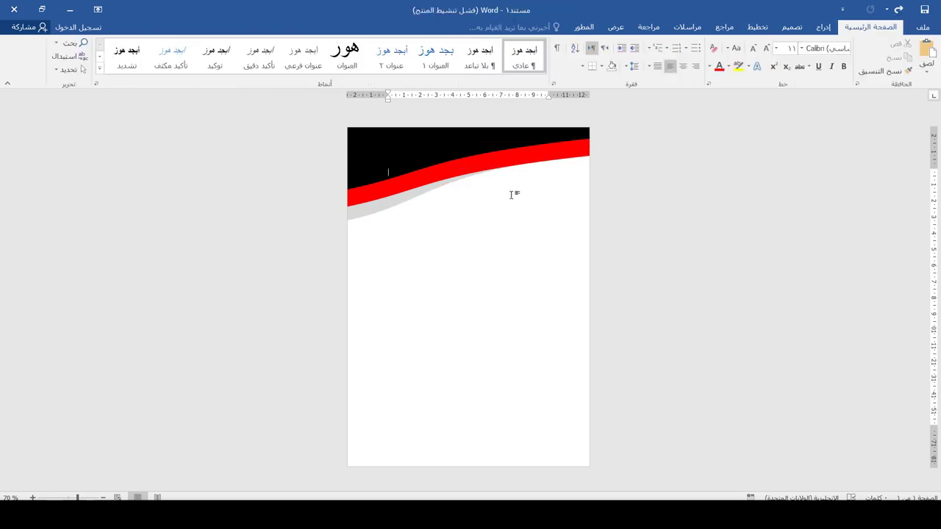
click(525, 158)
right_click(526, 158)
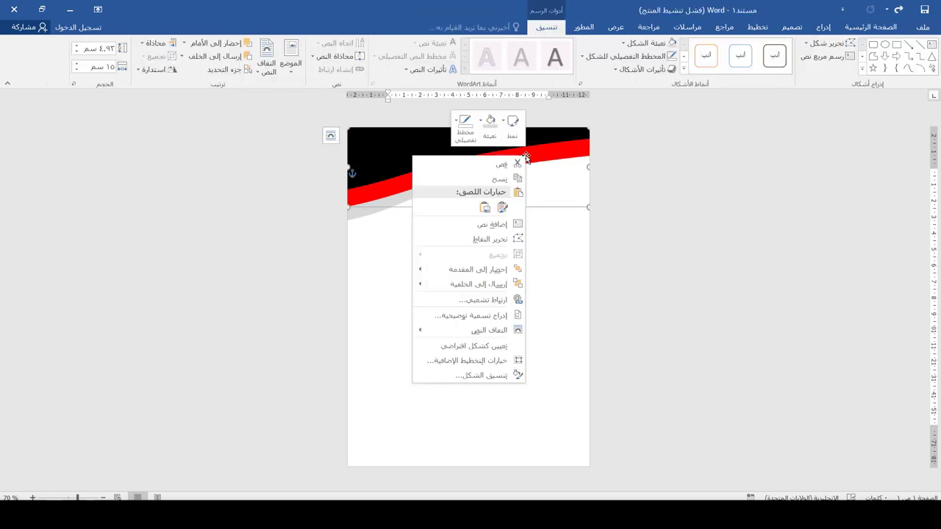
click(502, 240)
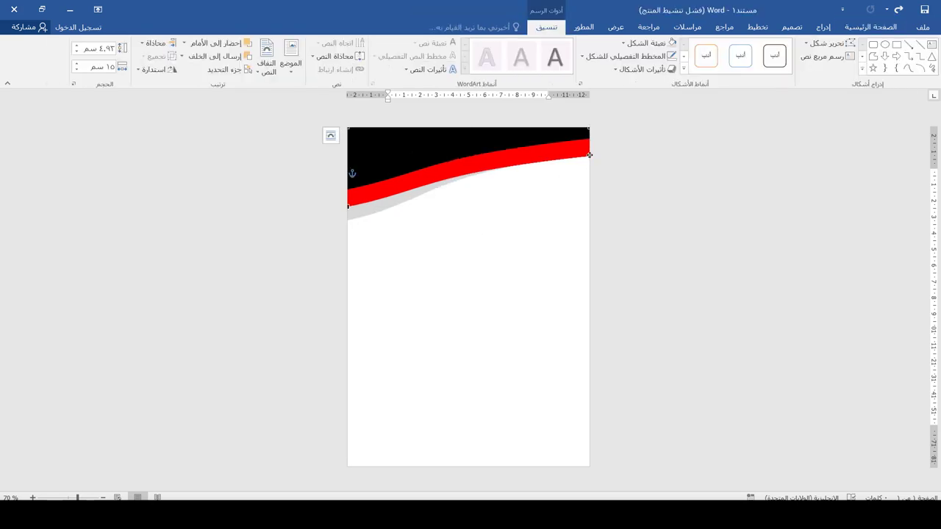
drag(589, 154, 587, 153)
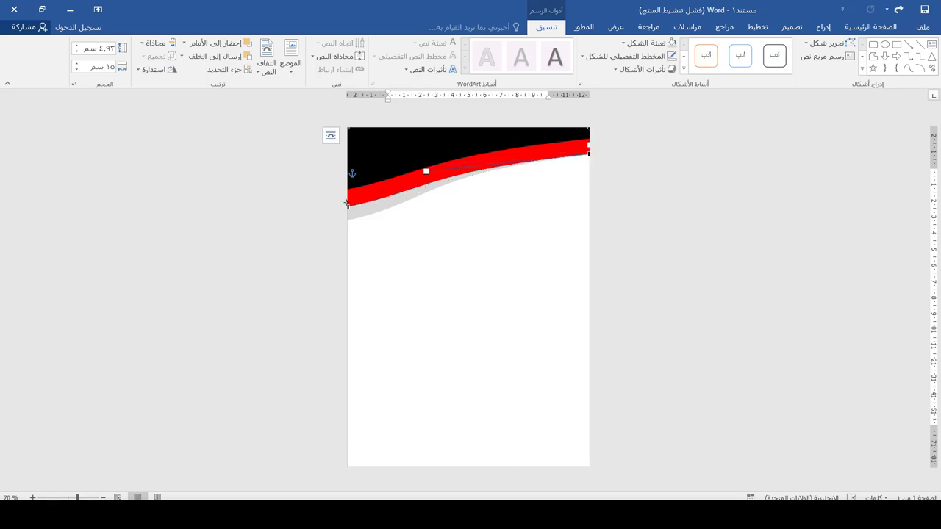
click(449, 280)
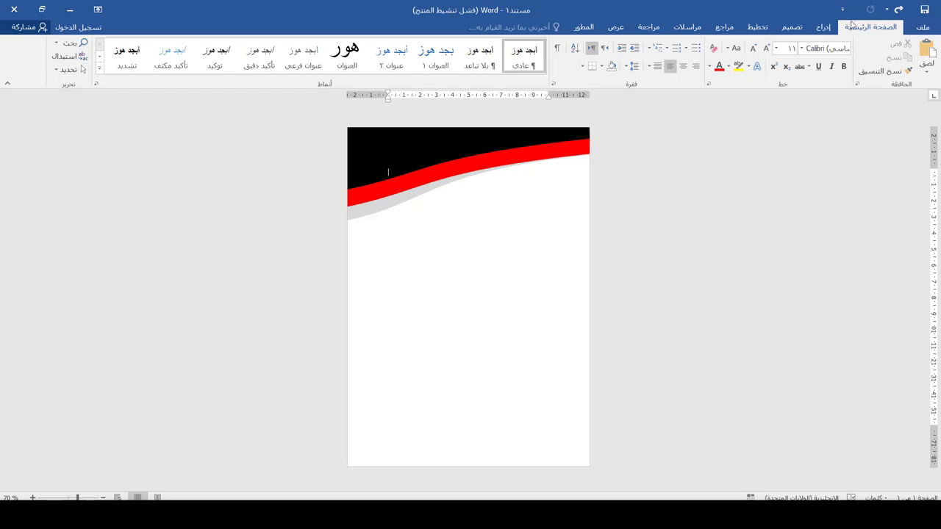
- Draw a circle over the left of the header, sized to about 3.6 × 3.6 cm
click(823, 26)
click(768, 55)
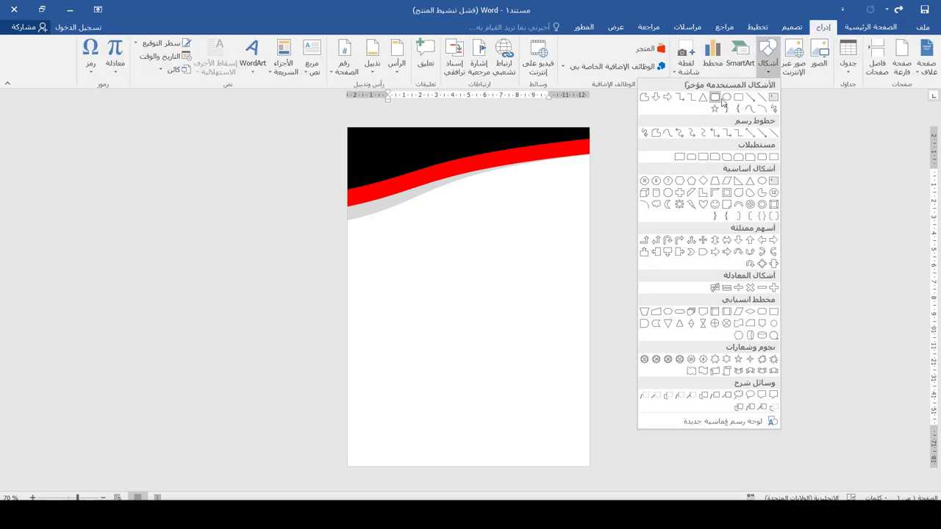
click(725, 97)
mouse_move(463, 243)
mouse_down()
mouse_move(412, 288)
mouse_move(412, 183)
mouse_move(413, 193)
mouse_up()
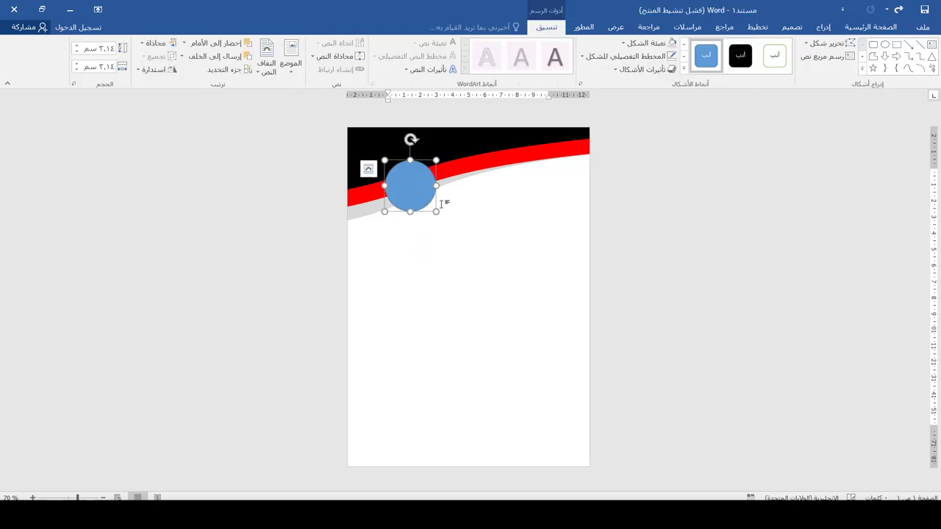
drag(436, 160, 447, 150)
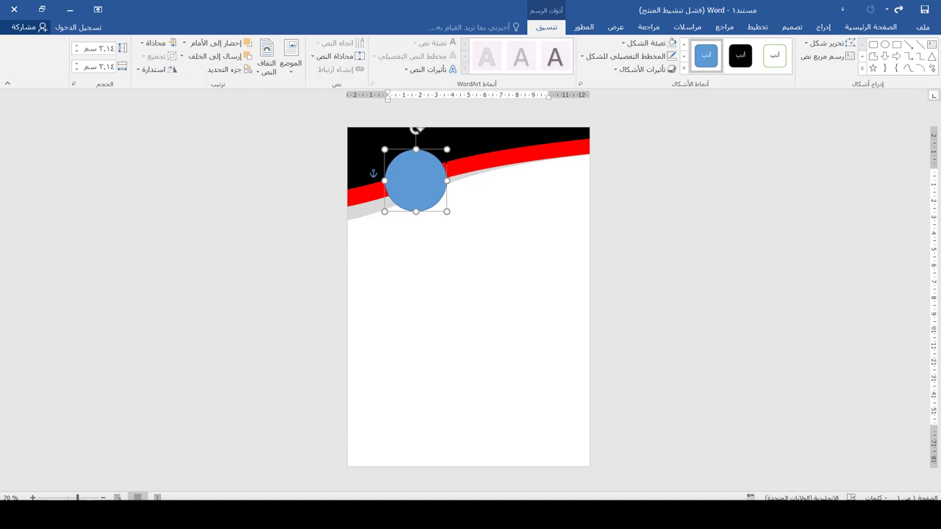
drag(416, 200, 407, 207)
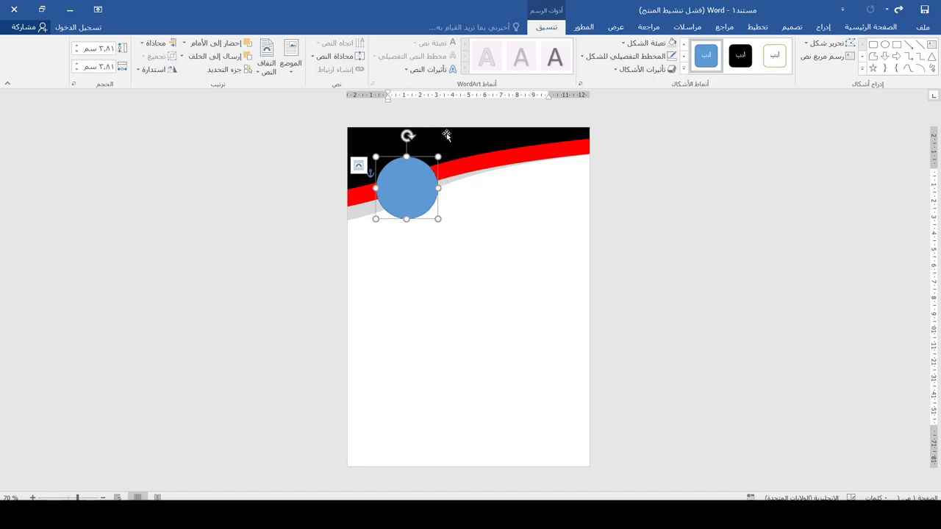
drag(376, 157, 382, 160)
drag(377, 158, 380, 155)
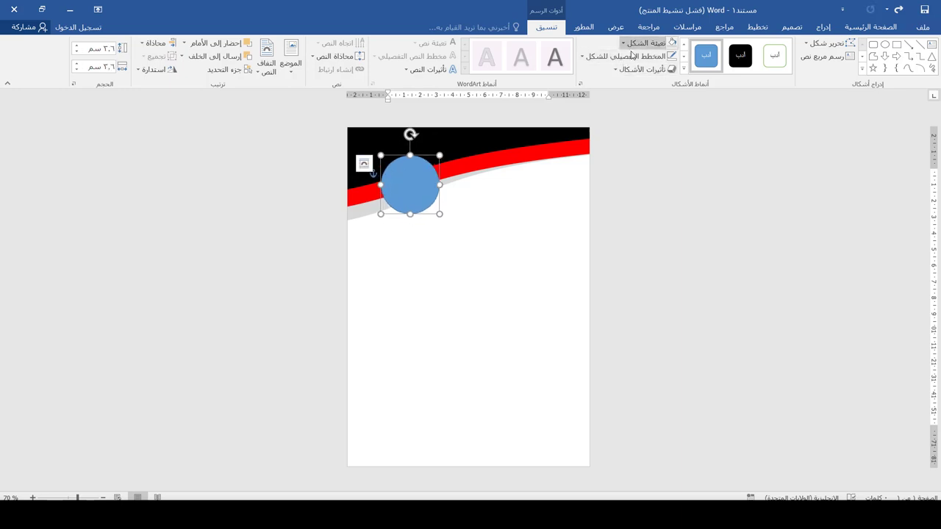
click(634, 57)
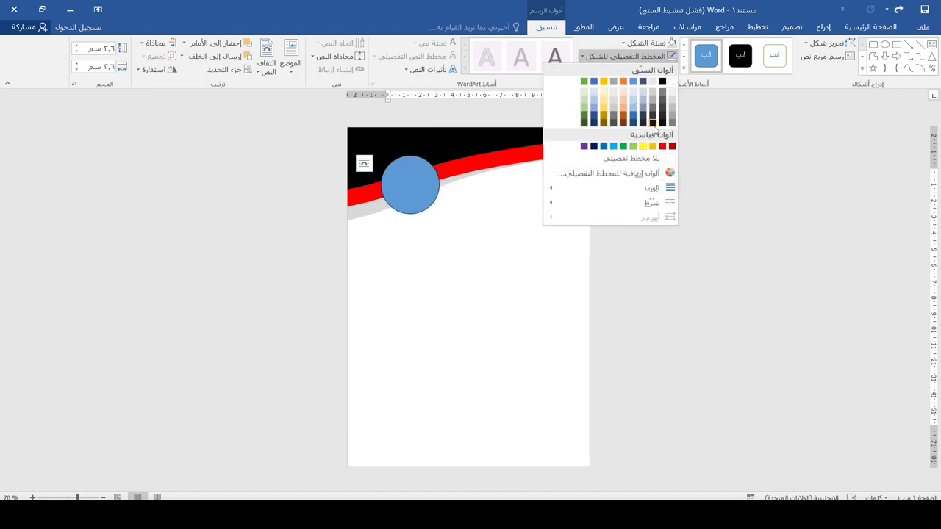
- Give the circle a dark outline of 2.25 pt weight
click(652, 124)
click(626, 57)
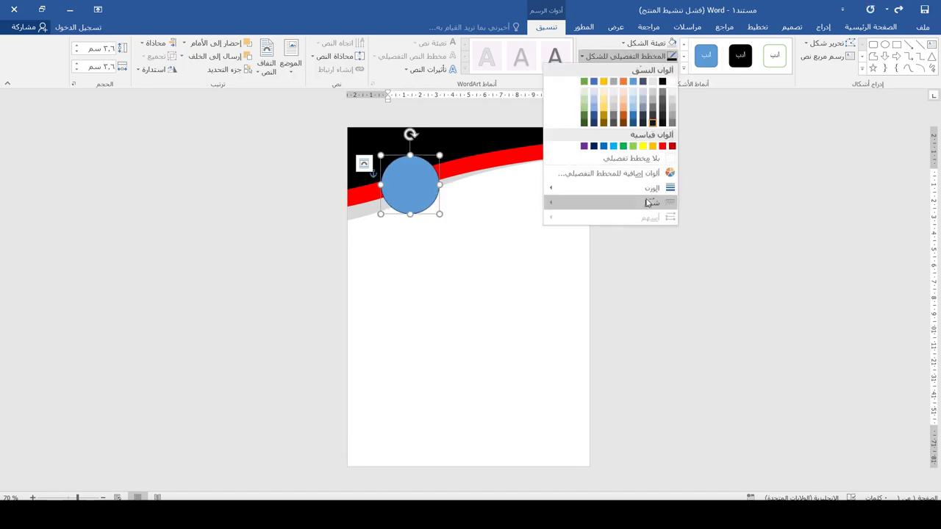
mouse_move(650, 188)
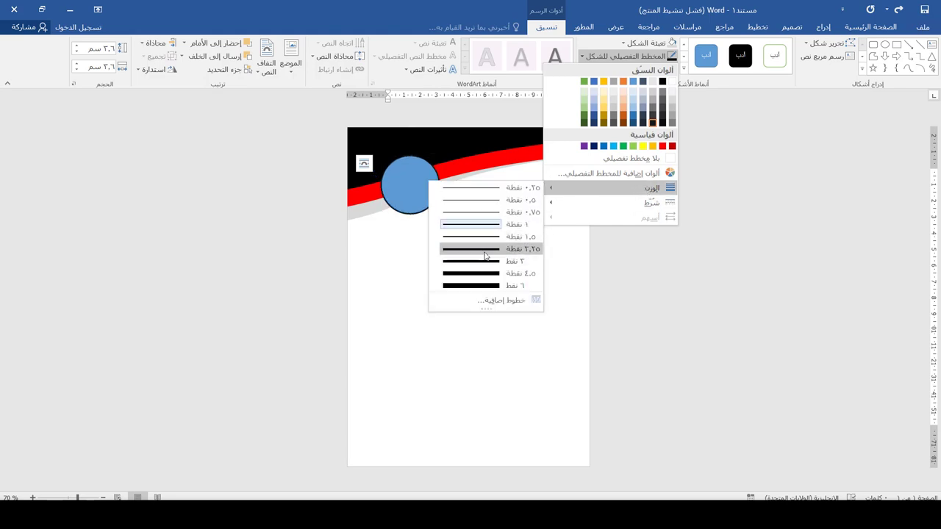
click(485, 250)
- Fill the circle with the pink mother-and-baby jpg picture
click(631, 43)
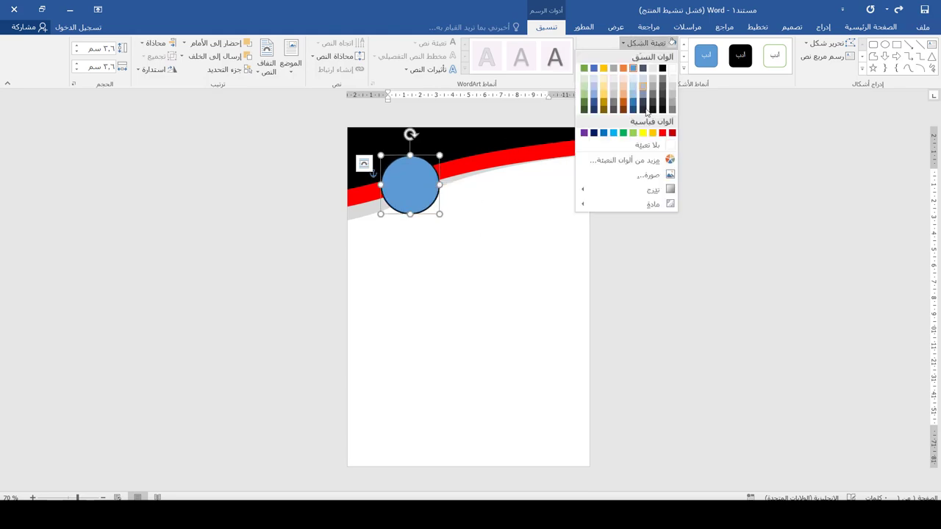
click(652, 177)
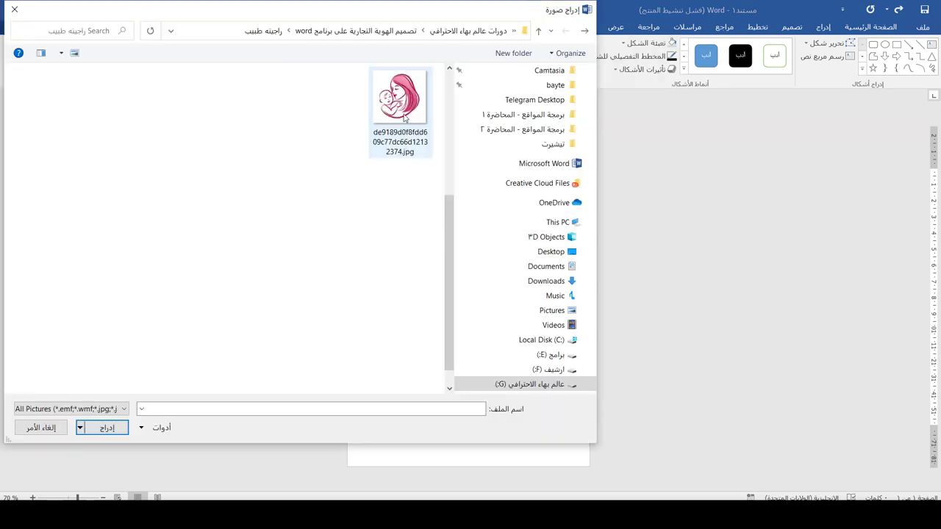
double_click(404, 118)
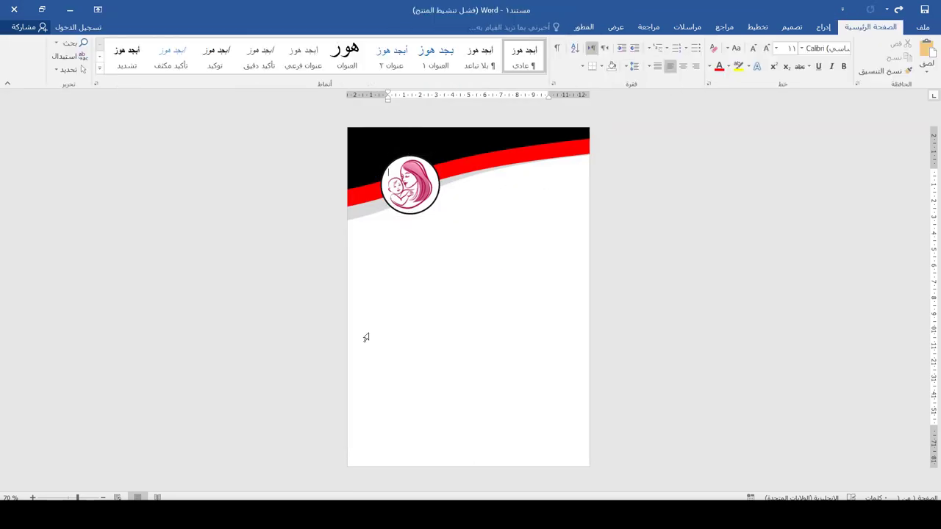
scroll(586, 192, up, 5)
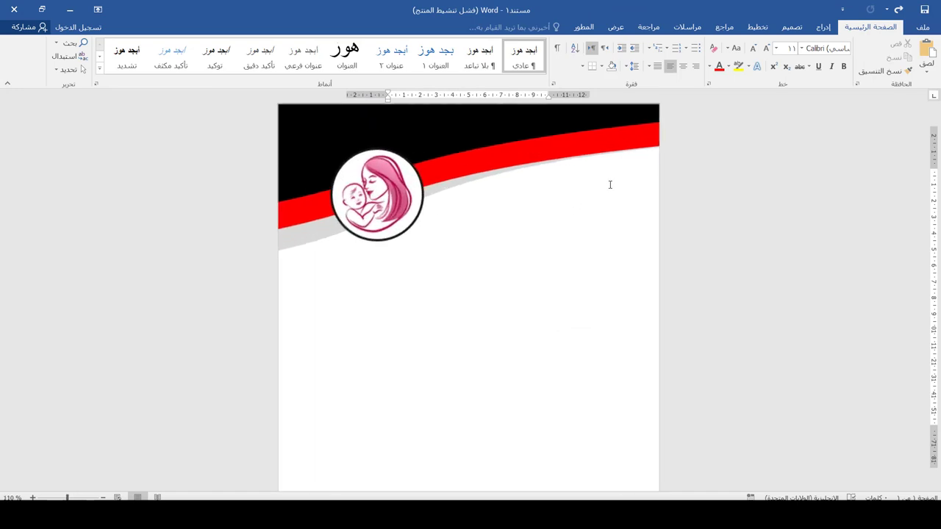
- Draw a text box below the header and type 'الدكتورة الاختصاص'
click(823, 26)
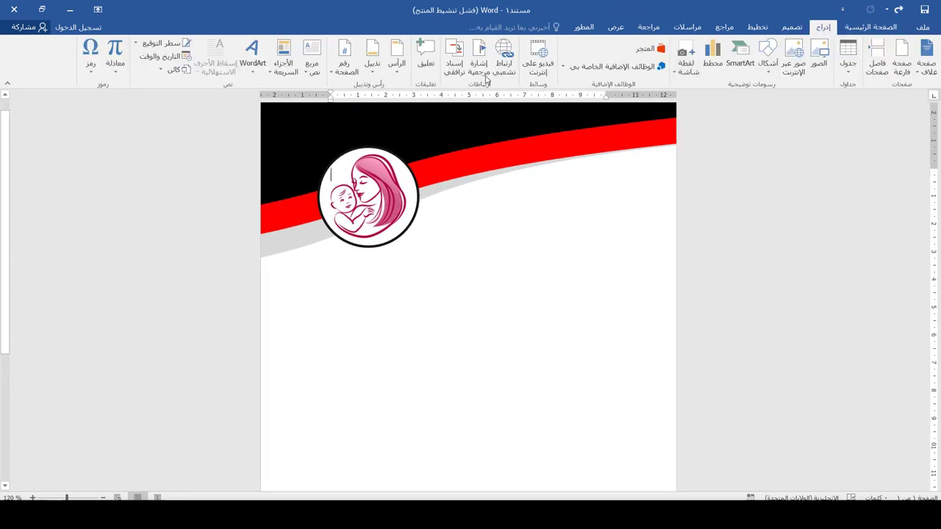
click(310, 65)
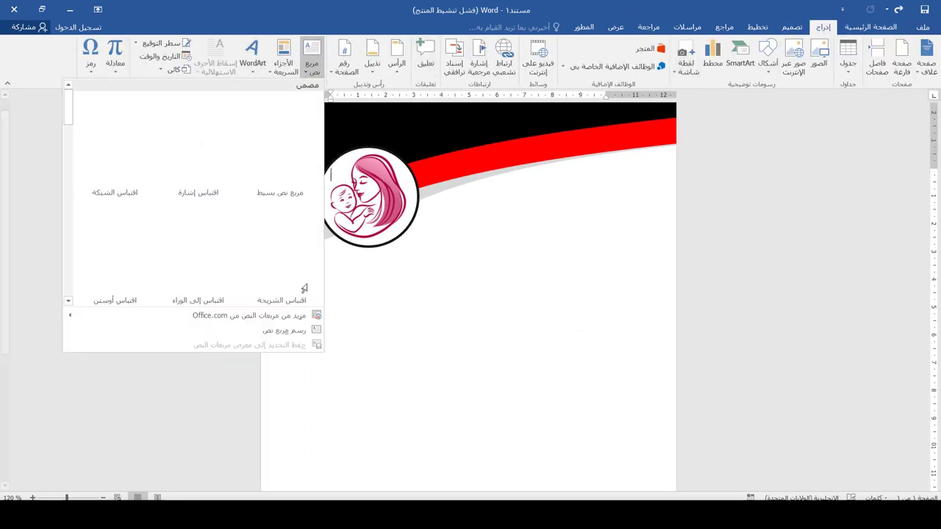
click(279, 329)
drag(653, 247, 453, 323)
text(ال)
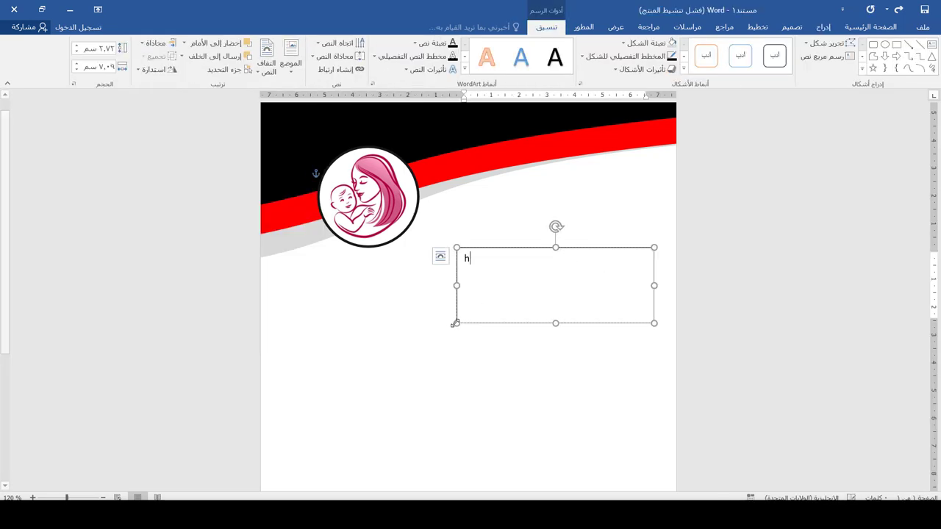
text(دكتورة ال)
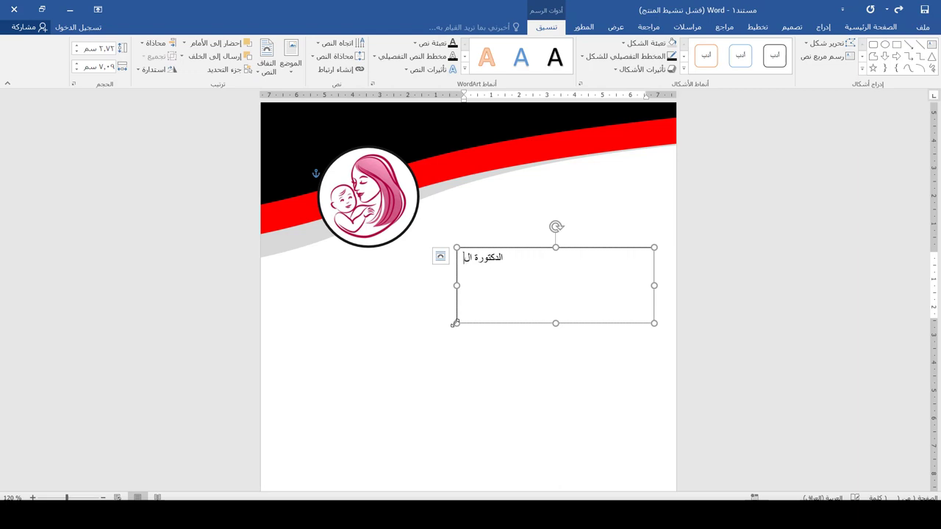
text(اختصاص)
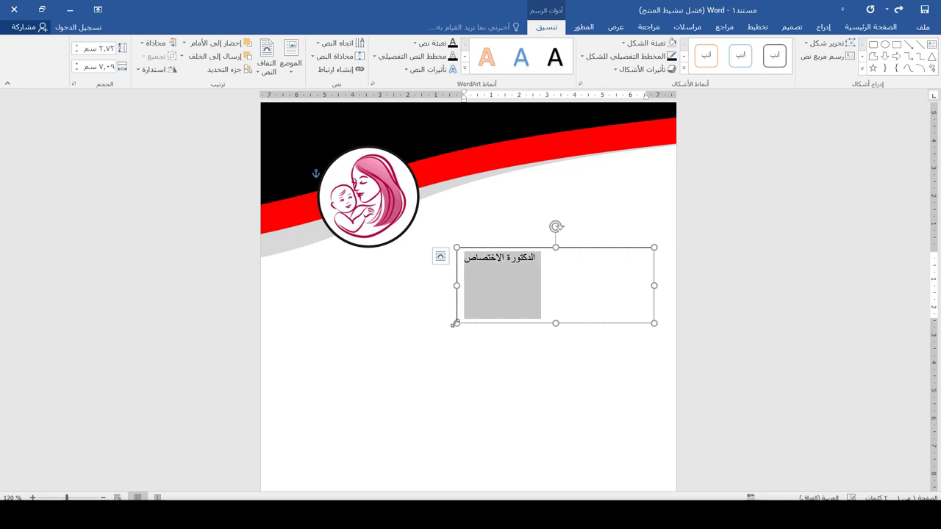
- Enlarge the title, align it right with right-to-left direction, in Al-Jazeera-Arabic font
key(ctrl+a)
click(875, 27)
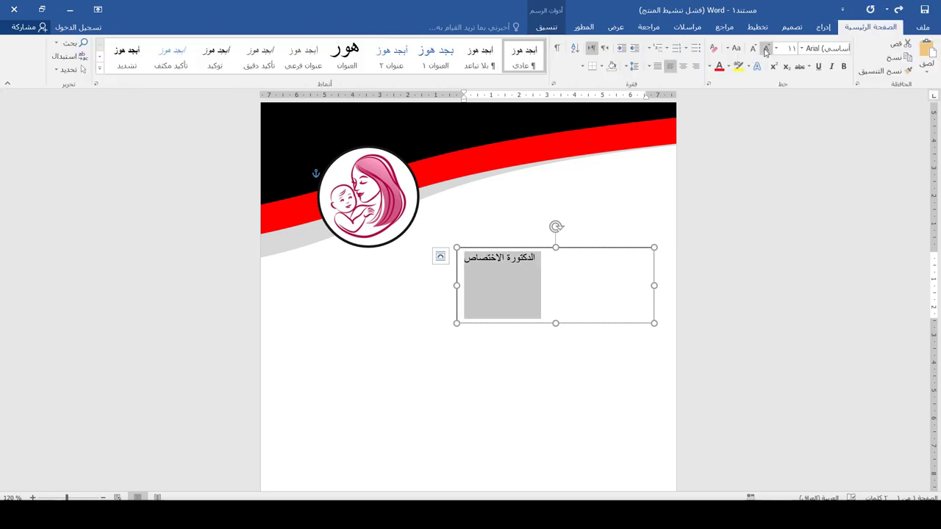
click(765, 49)
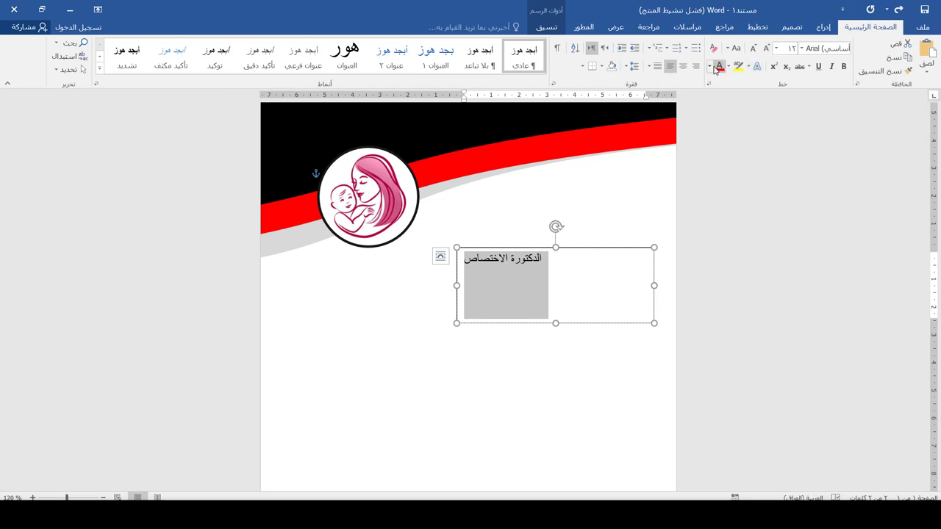
click(697, 66)
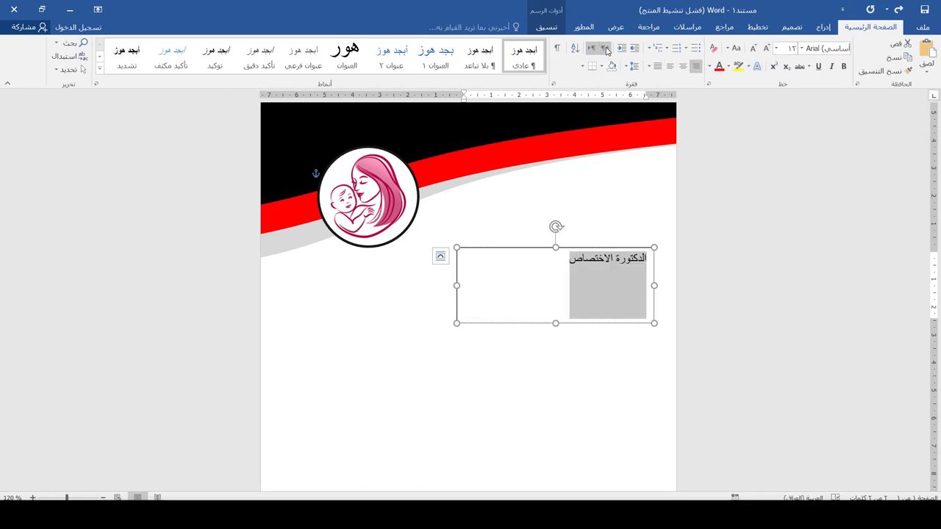
click(604, 48)
click(696, 66)
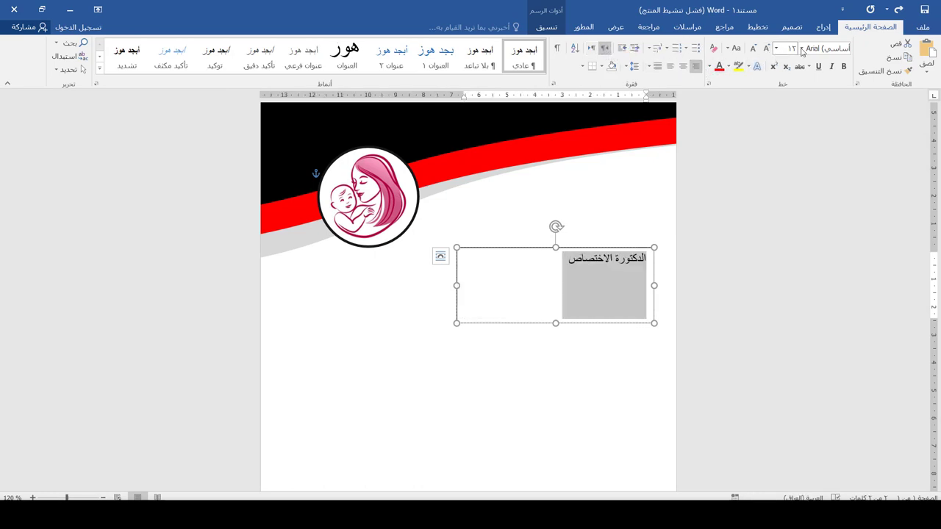
click(801, 49)
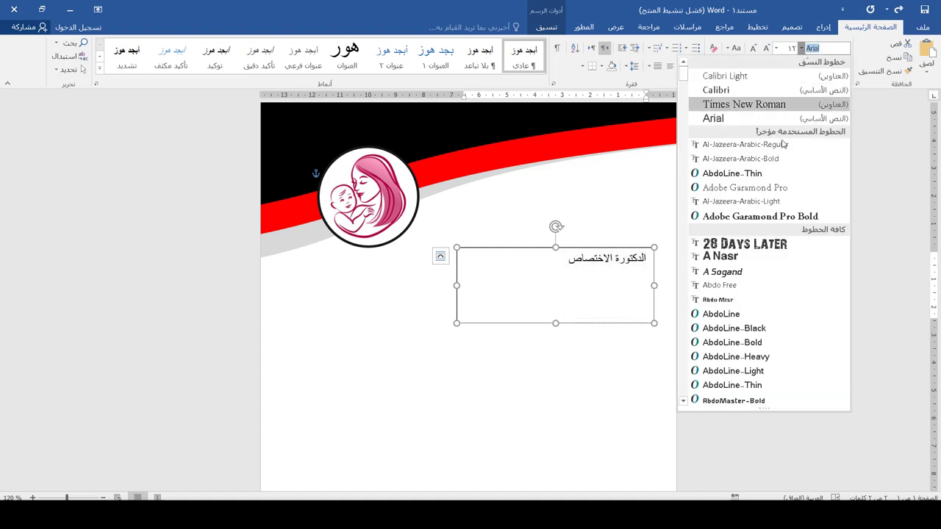
click(771, 167)
- Shrink the text box to a single-line height
triple_click(598, 265)
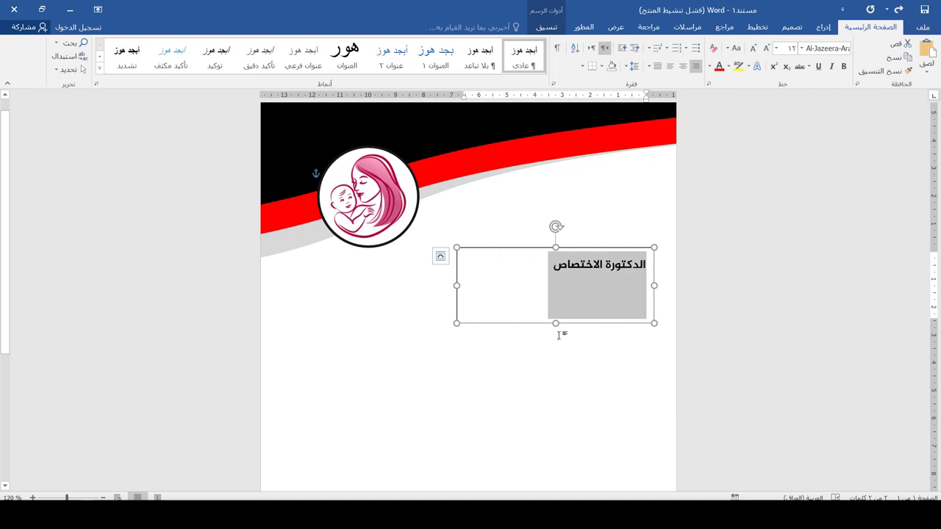
drag(551, 318, 555, 275)
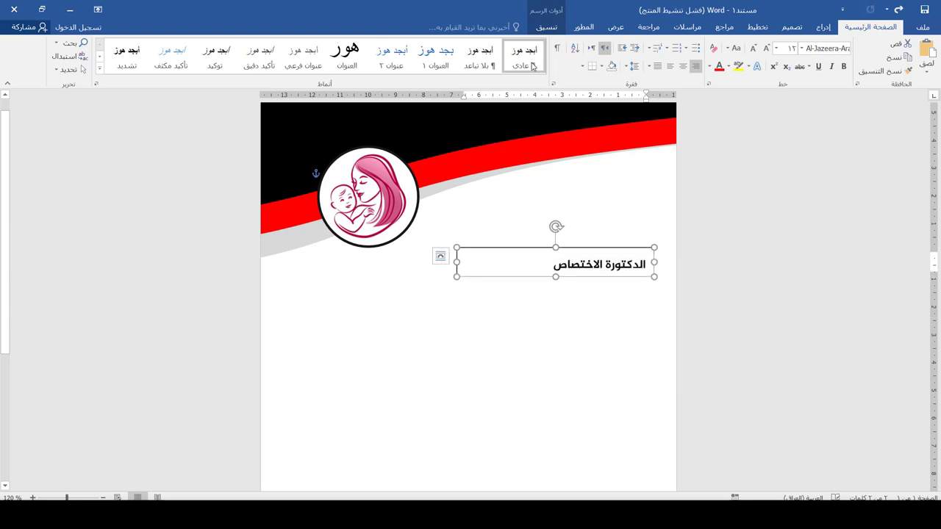
click(548, 28)
- Remove the title box's outline and fill, narrow it, and type the doctor's name in the duplicate box
click(620, 61)
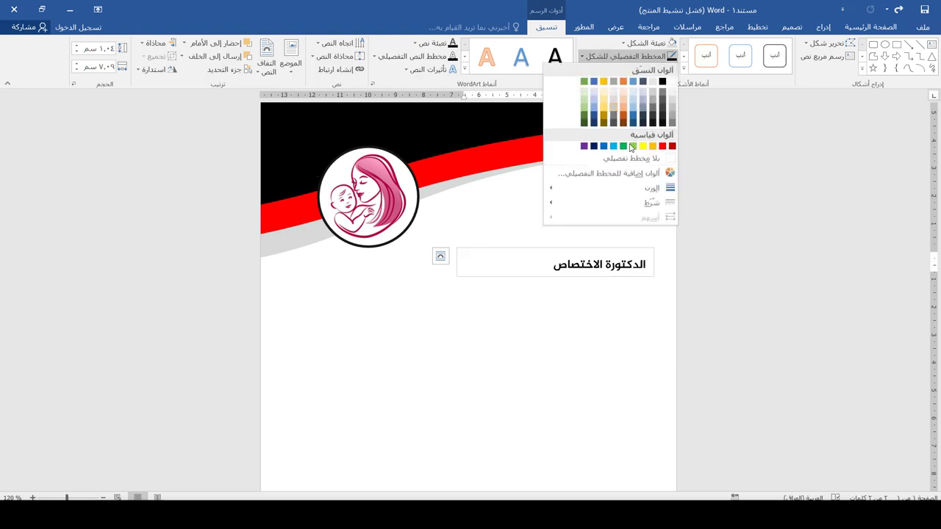
click(640, 158)
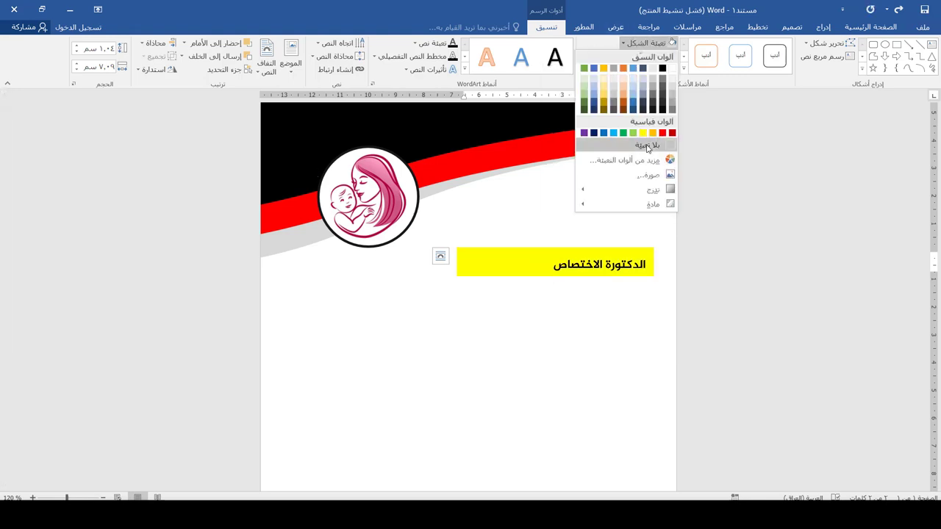
click(646, 145)
drag(485, 262, 465, 231)
triple_click(574, 204)
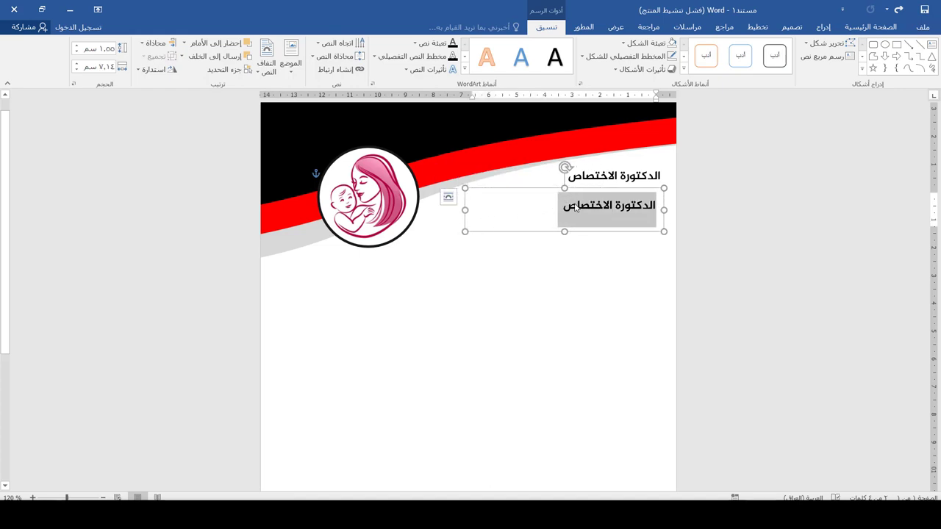
text(فاطمة محمد يوسف)
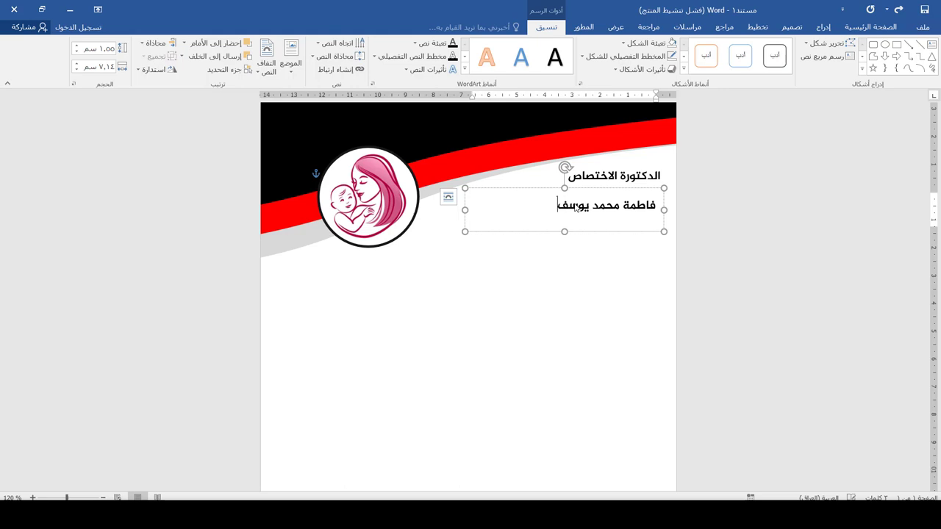
- Make the doctor's name two sizes larger and colour it red
triple_click(609, 204)
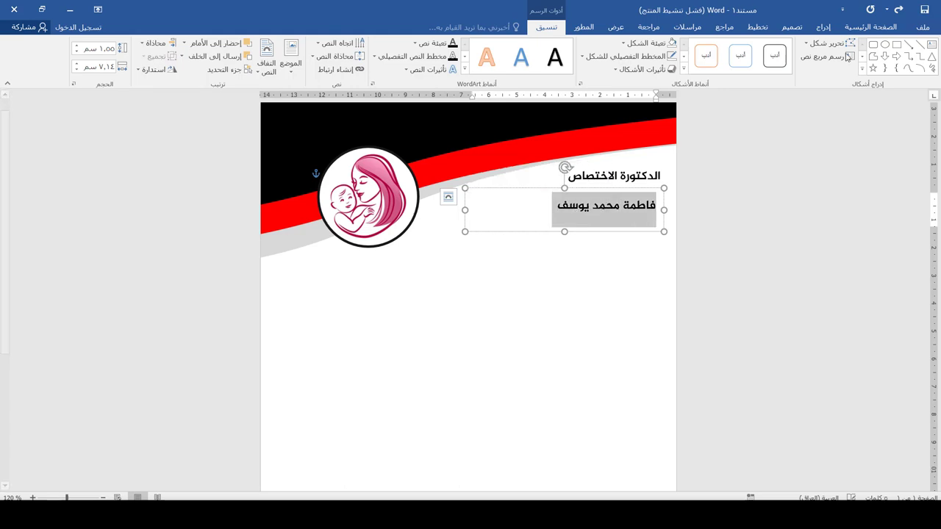
click(863, 28)
click(765, 48)
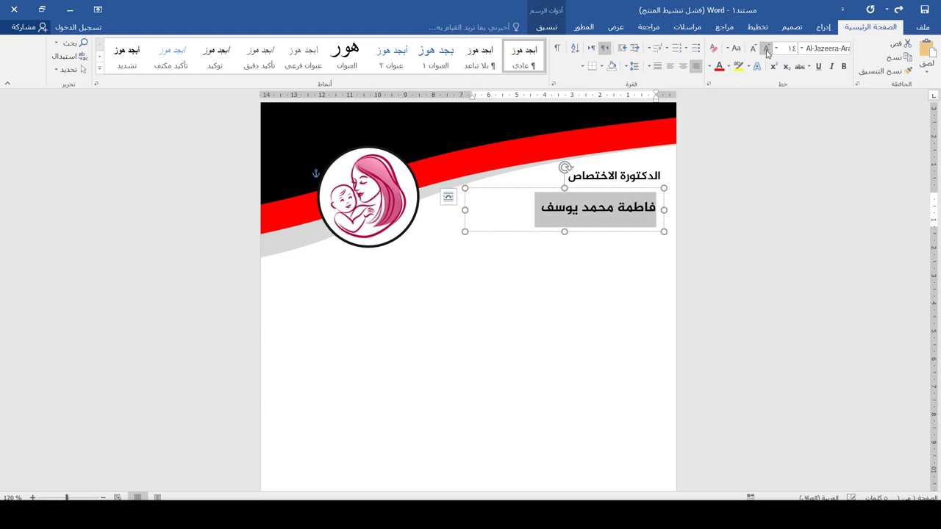
click(765, 48)
click(720, 66)
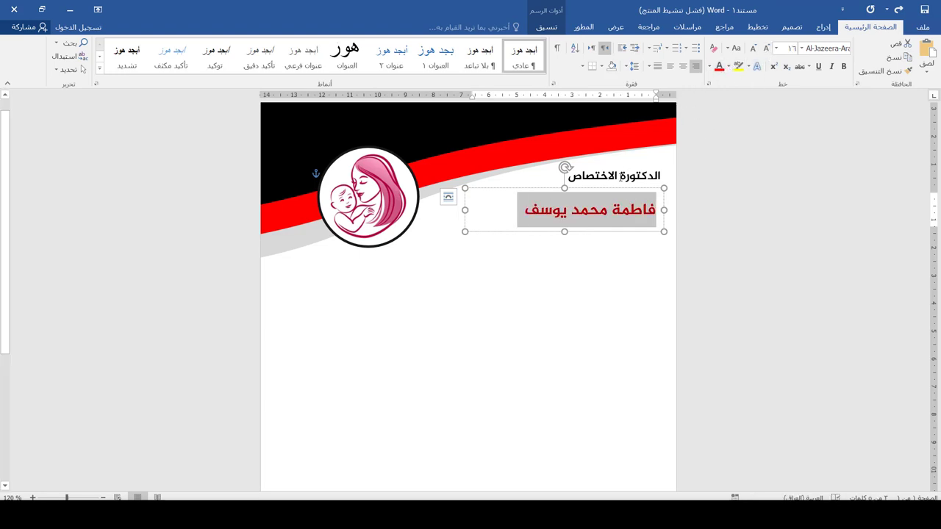
- Set the specialty heading to Al-Jazeera-Arabic-Regular and nudge its box slightly down
triple_click(613, 175)
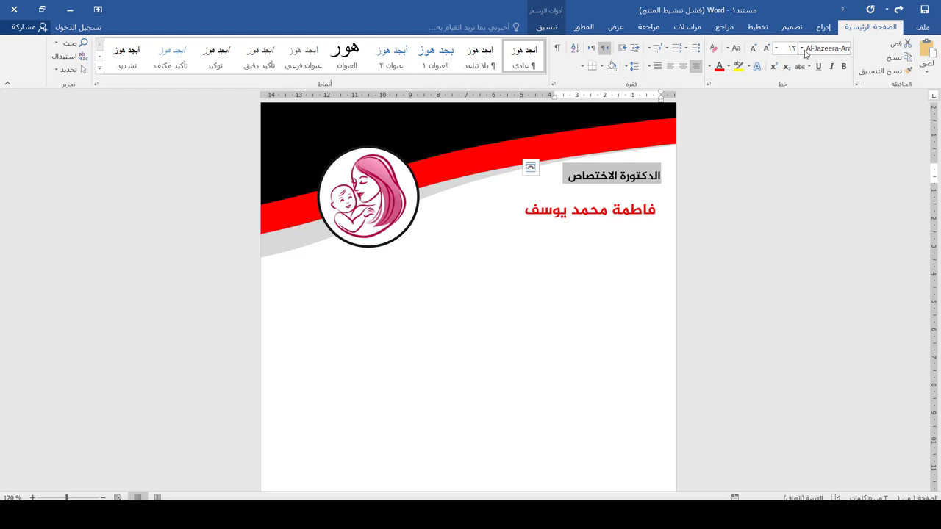
click(800, 48)
click(756, 157)
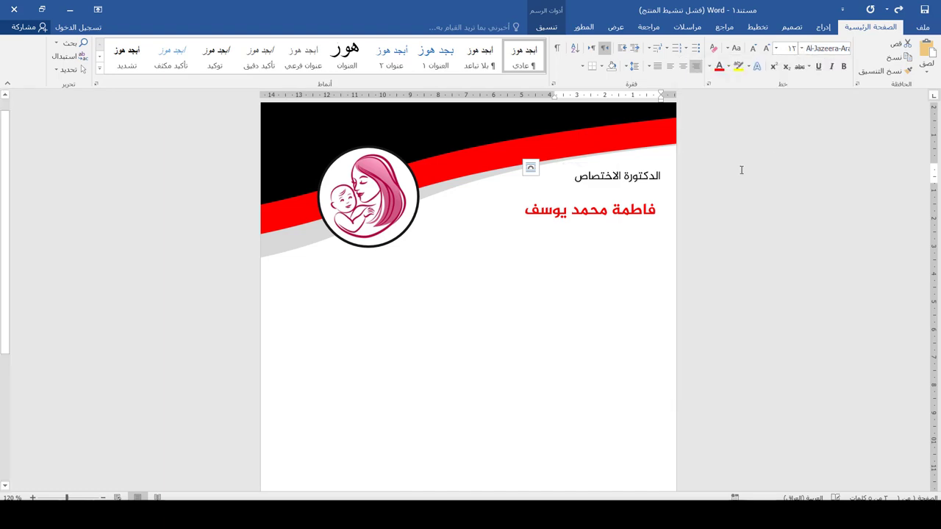
click(649, 168)
drag(640, 159, 640, 163)
- Enlarge the red name two more sizes and place a copy of the heading box below it
click(621, 207)
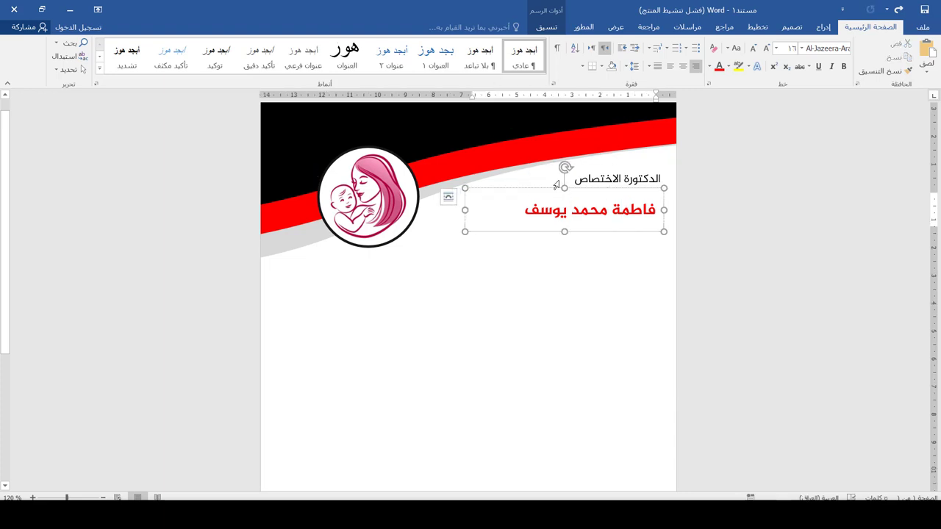
click(766, 49)
click(766, 49)
click(766, 49)
click(765, 48)
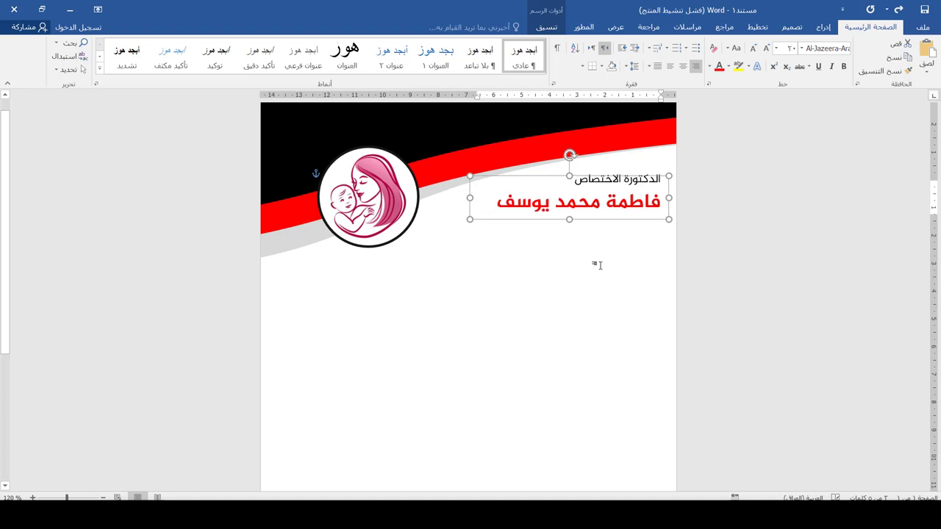
click(644, 164)
drag(644, 163, 644, 211)
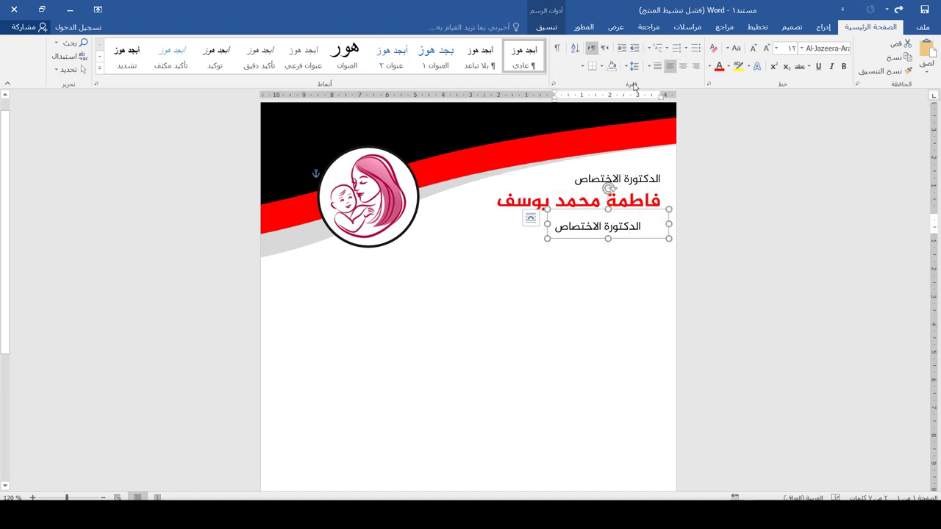
- Replace the copied box text with the services line in Al-Jazeera-Arabic-Bold
triple_click(617, 230)
text(نس)
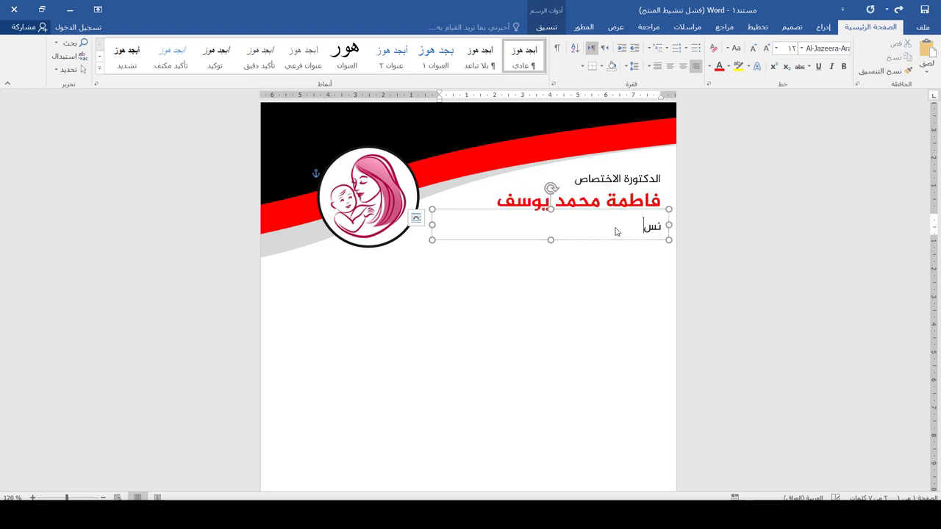
text(ائية - رعاية)
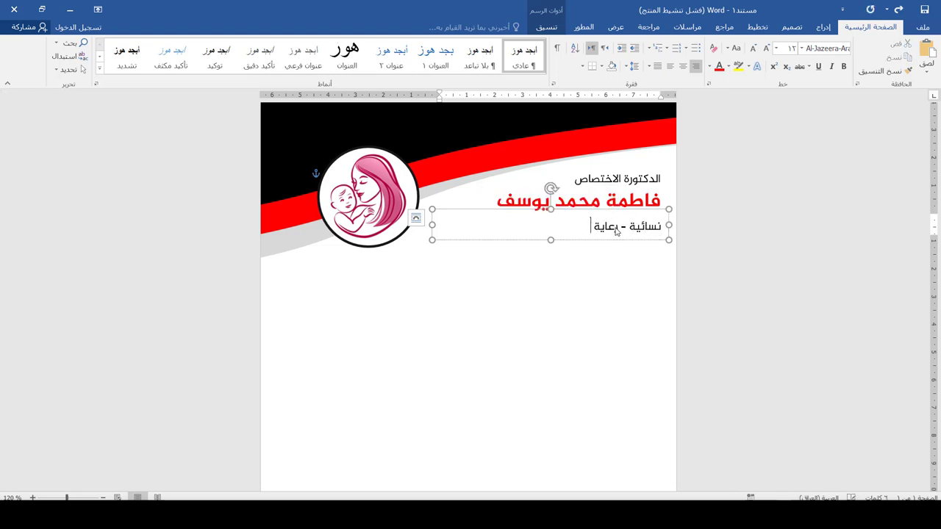
click(801, 49)
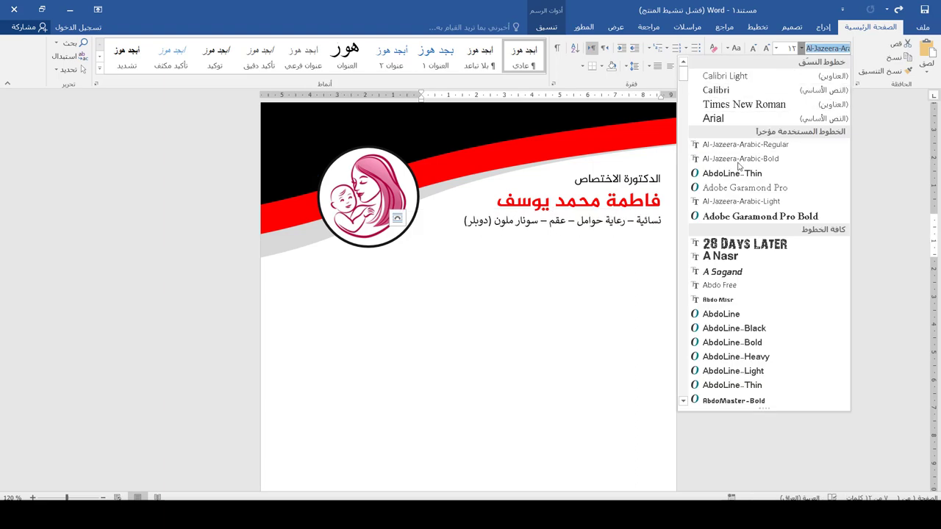
click(738, 162)
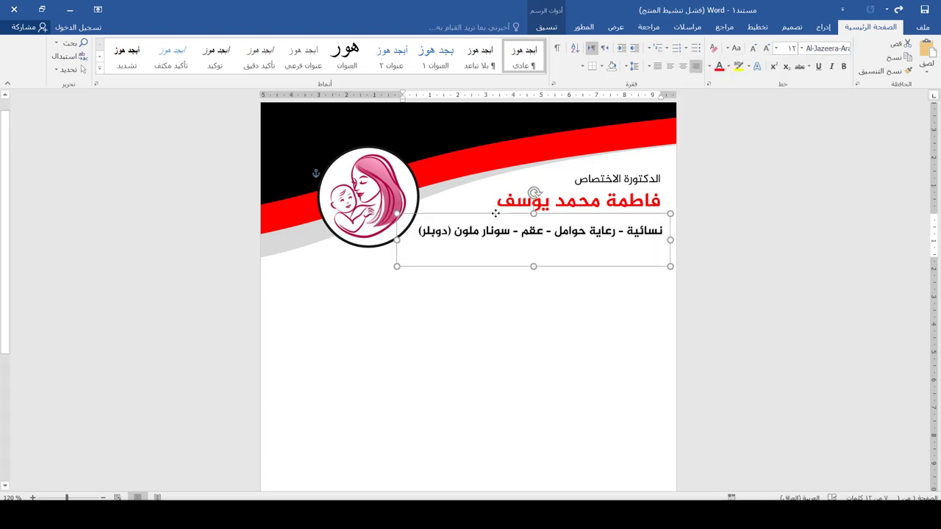
- Enlarge the doctor's name to size 22 and move the heading box slightly down
key(ctrl+a)
drag(660, 200, 497, 201)
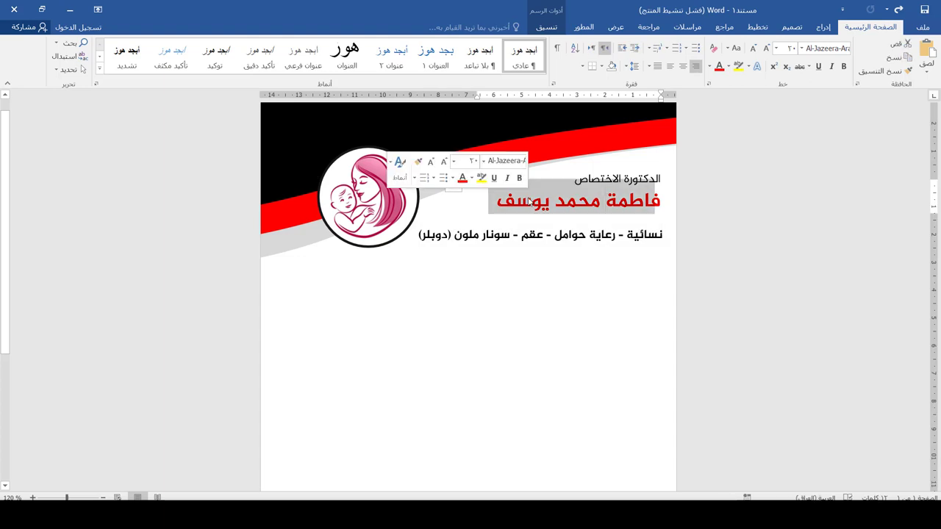
click(764, 49)
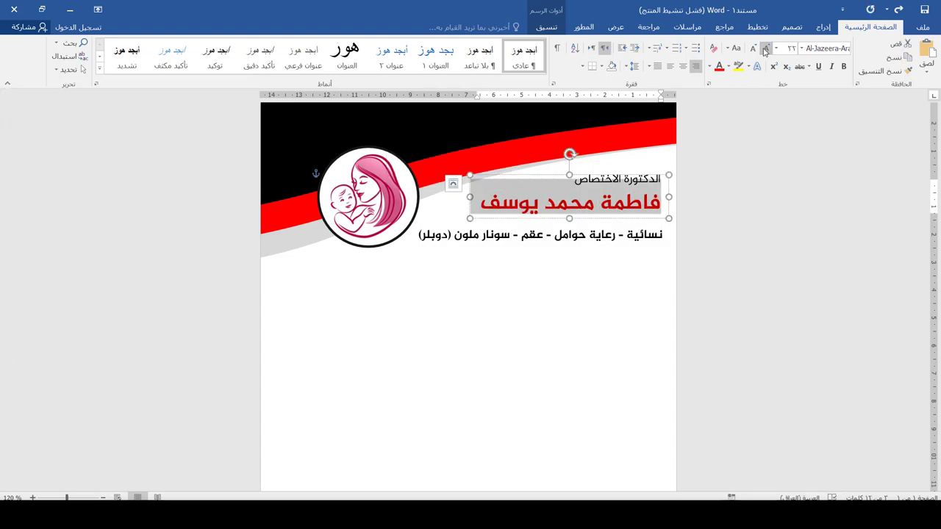
click(628, 177)
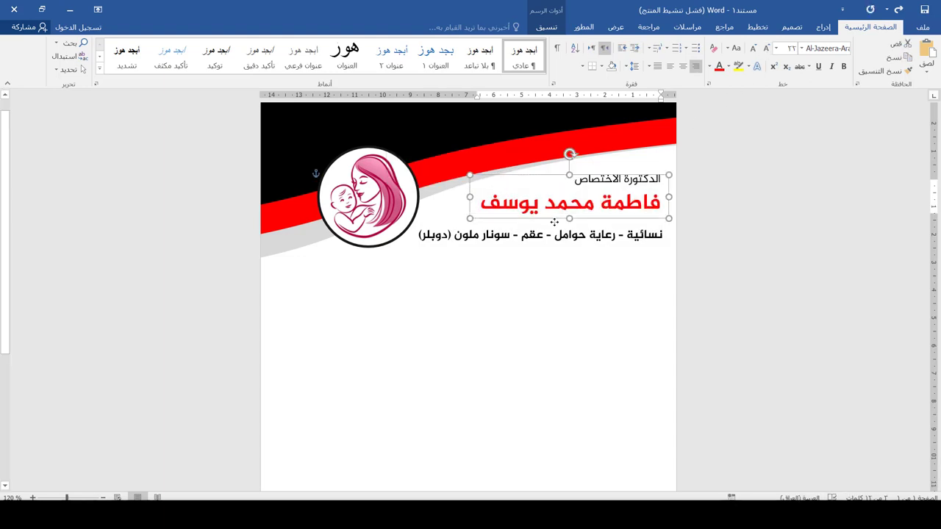
click(638, 176)
drag(639, 167, 632, 197)
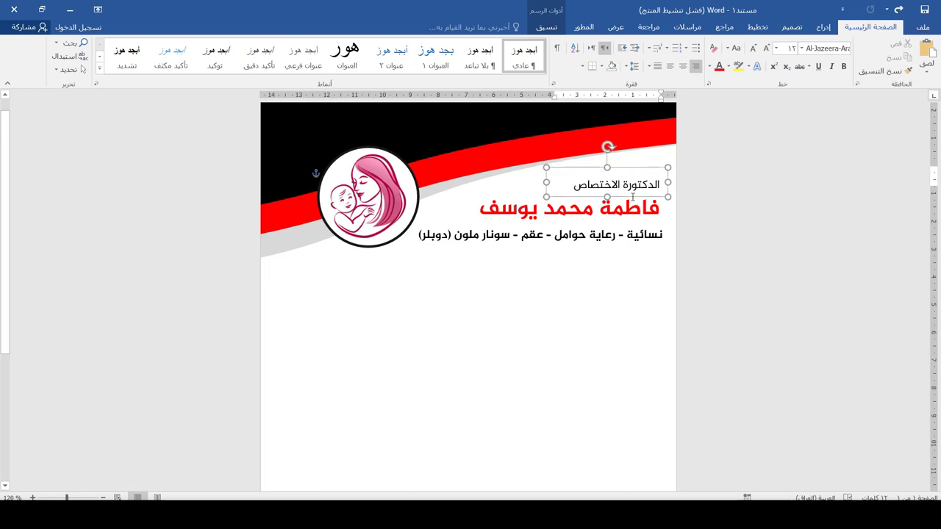
click(596, 301)
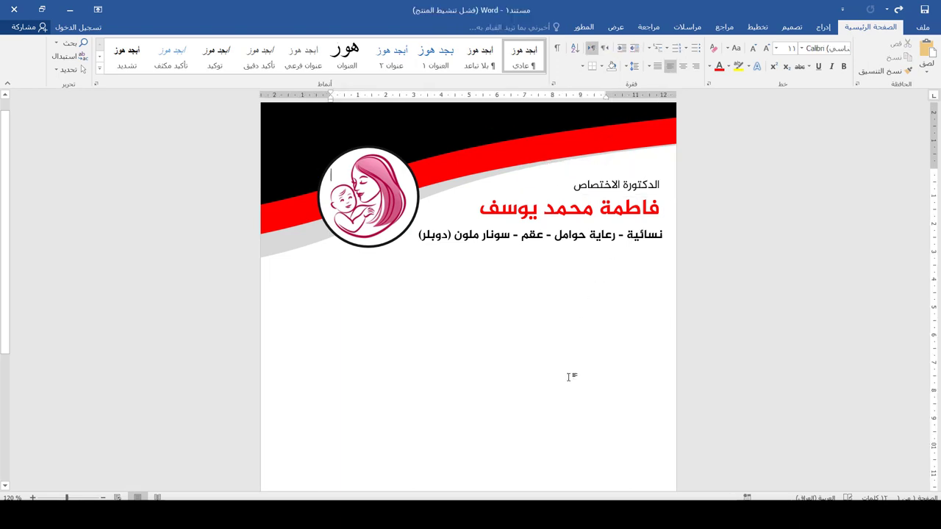
- Draw a straight horizontal line below the services line
click(823, 26)
click(767, 62)
click(770, 99)
drag(619, 261, 369, 274)
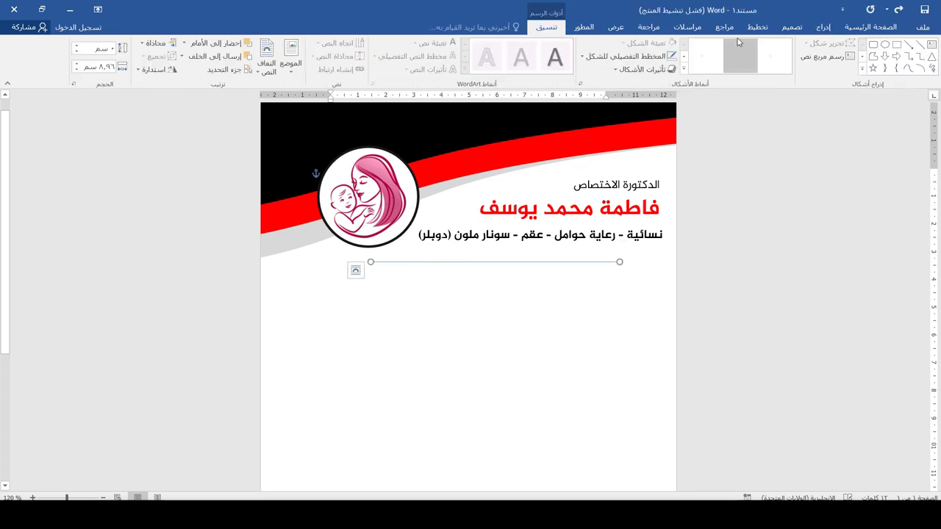
- Make the divider line red with 1.5 pt weight and nudge it up slightly
click(628, 56)
click(662, 144)
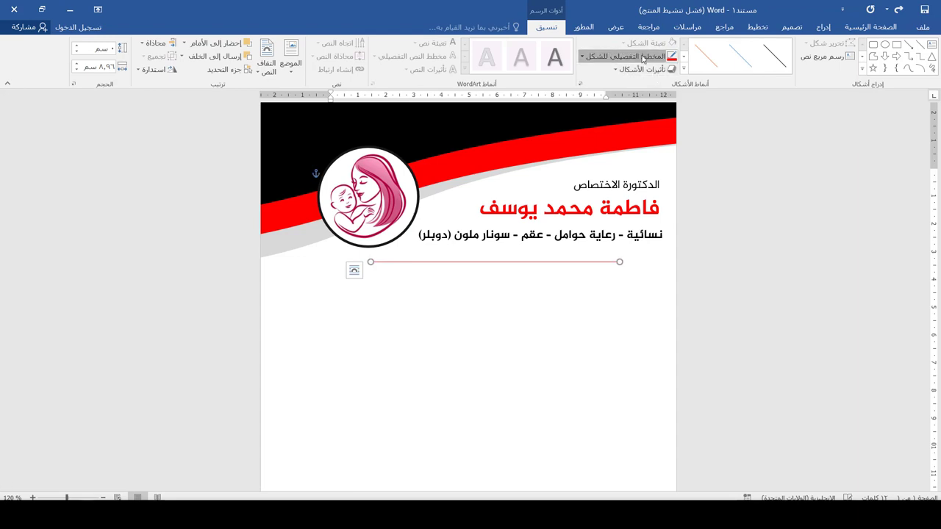
click(628, 56)
mouse_move(637, 190)
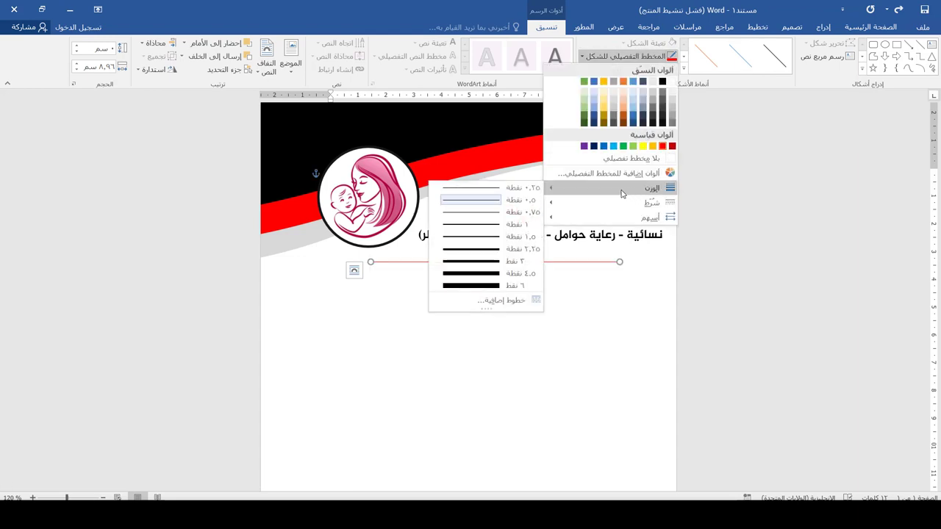
click(472, 237)
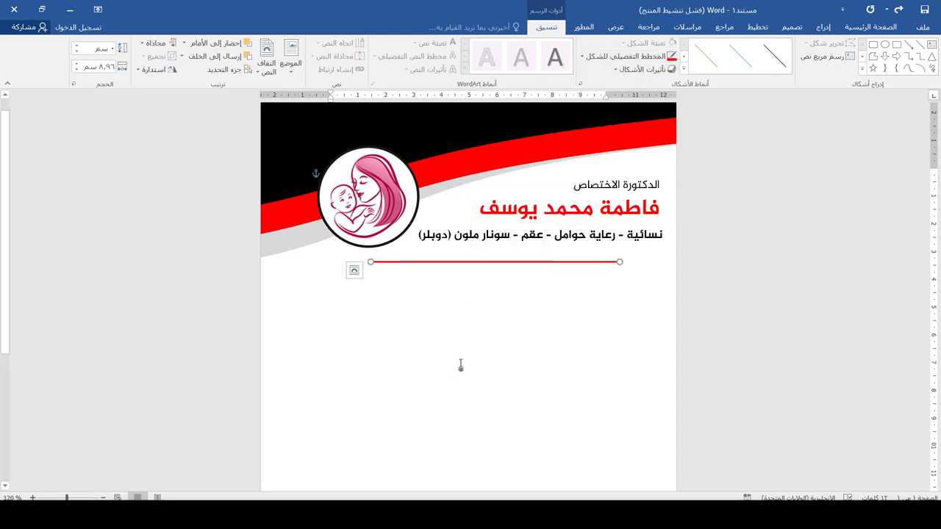
key(Up)
key(Up)
key(Up)
key(Up)
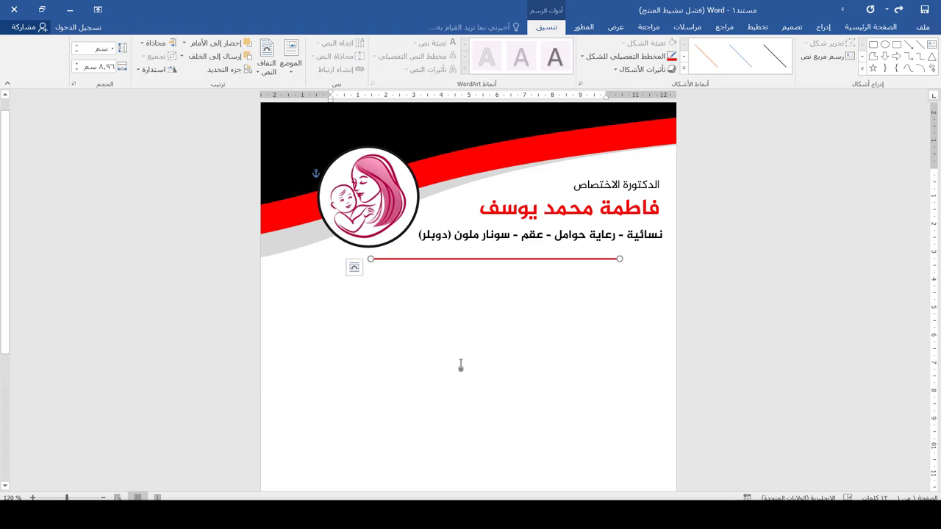
- Copy the heading box below the red line, then widen it leftward and make it taller
click(643, 168)
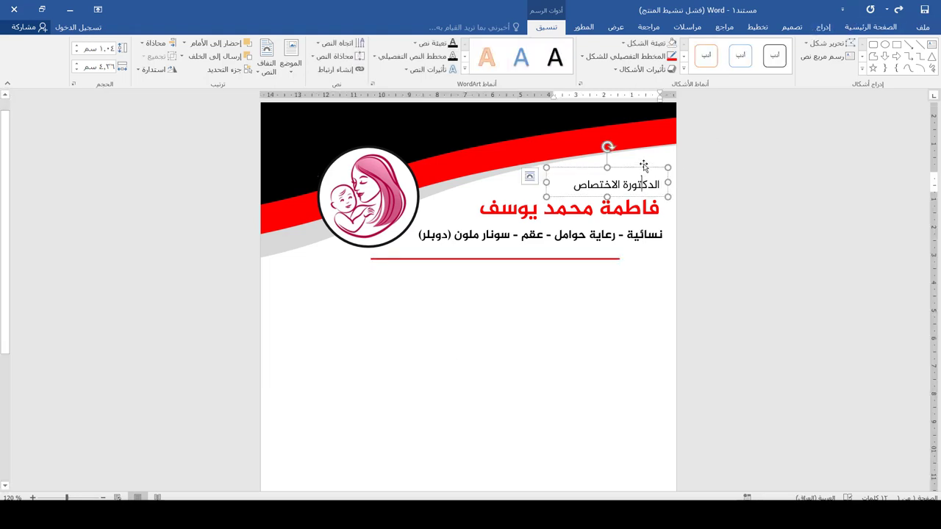
drag(645, 170, 635, 276)
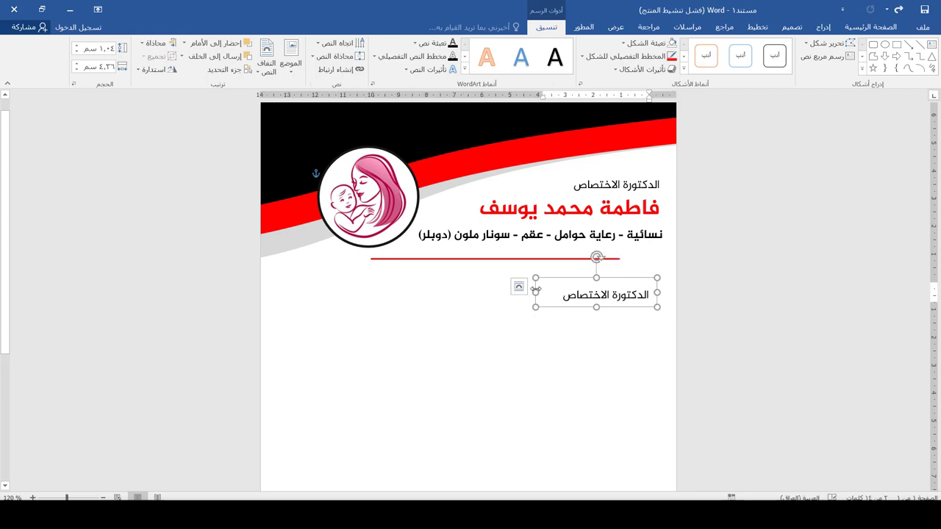
drag(534, 290, 429, 315)
drag(543, 307, 550, 363)
- Enter dotted patient fields اسم المريض: and العمر: and tighten their paragraph spacing
triple_click(619, 295)
text(اسم ال)
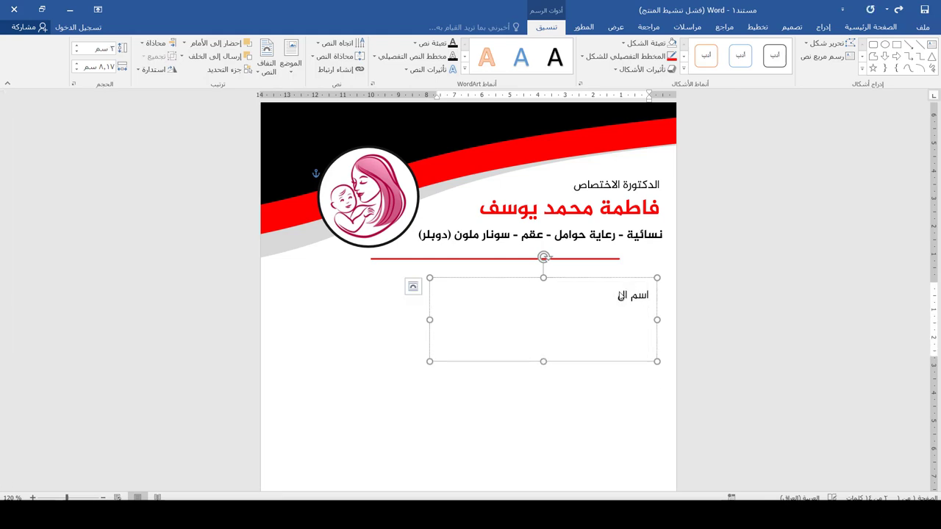
text(مريض: .......................................................)
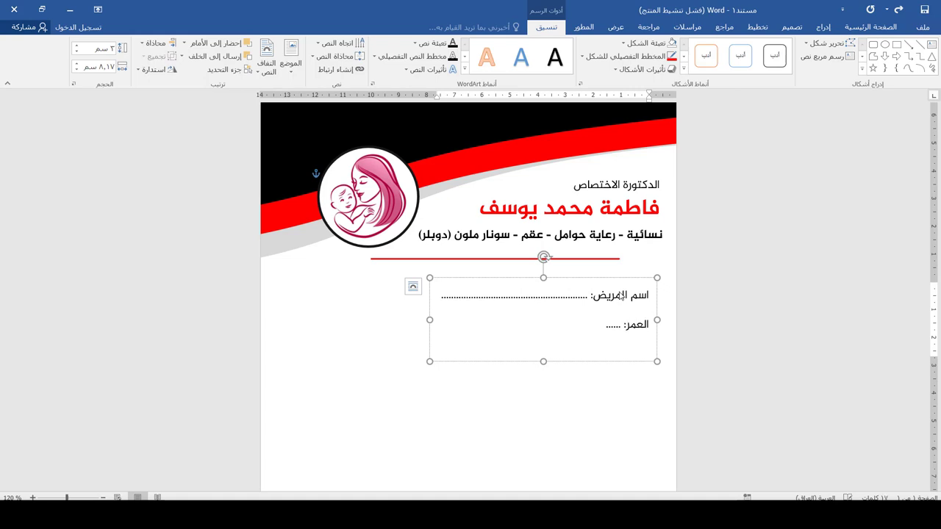
key(ctrl+a)
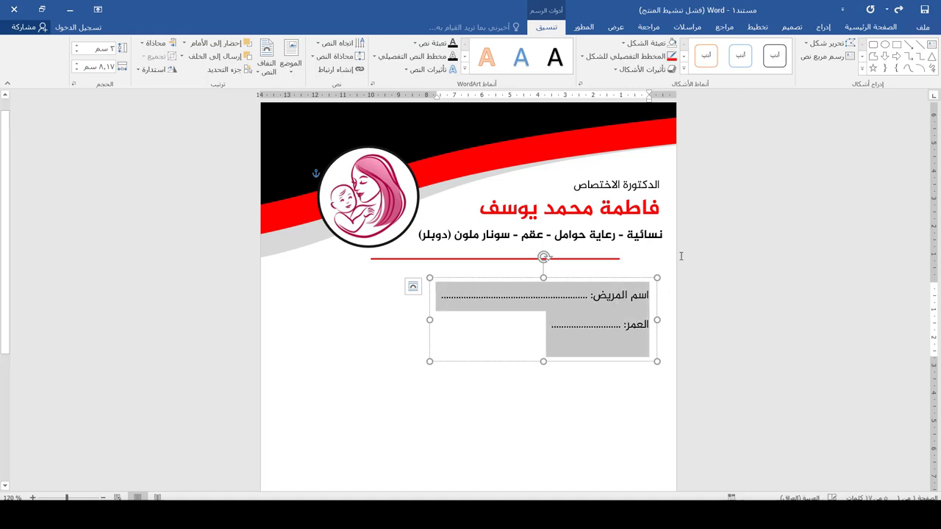
click(870, 27)
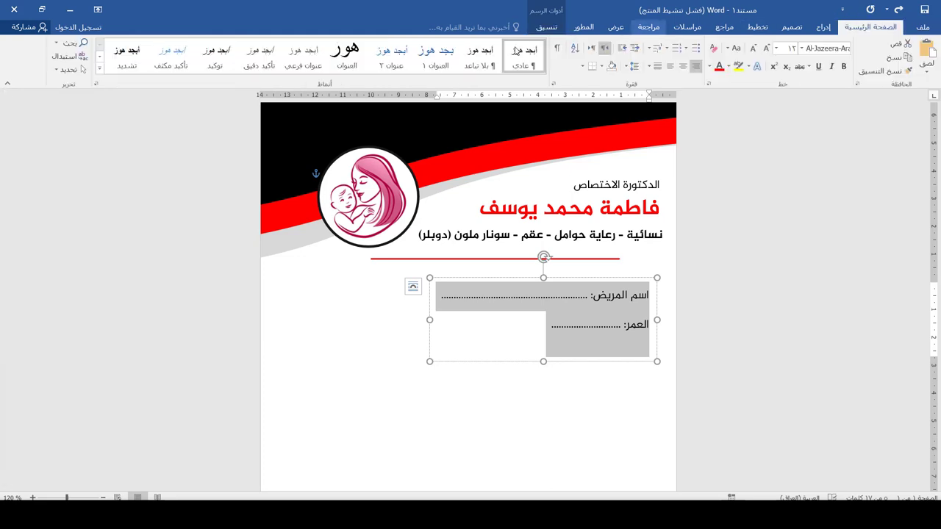
click(629, 67)
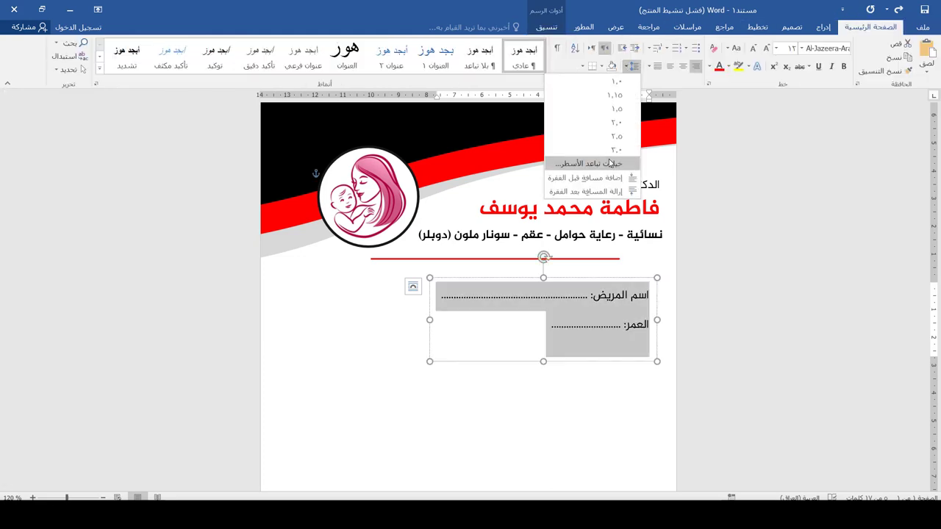
click(588, 161)
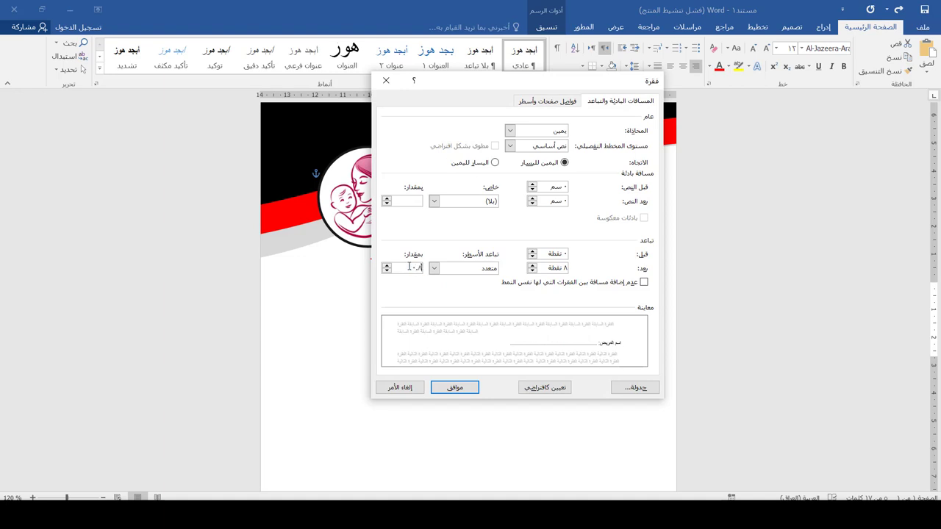
click(452, 386)
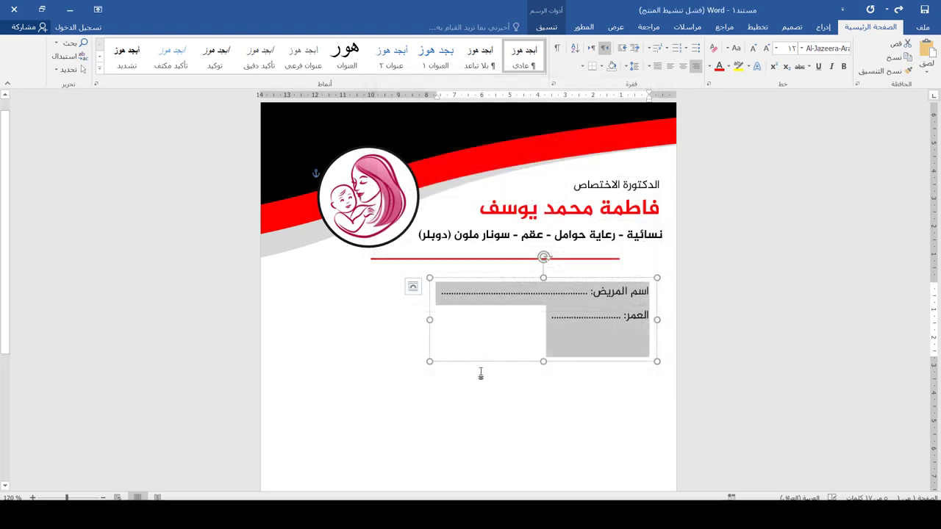
- Duplicate the patient box and replace its text with a left-to-right date 'التاريخ: / / 20'
drag(582, 293, 456, 348)
click(431, 369)
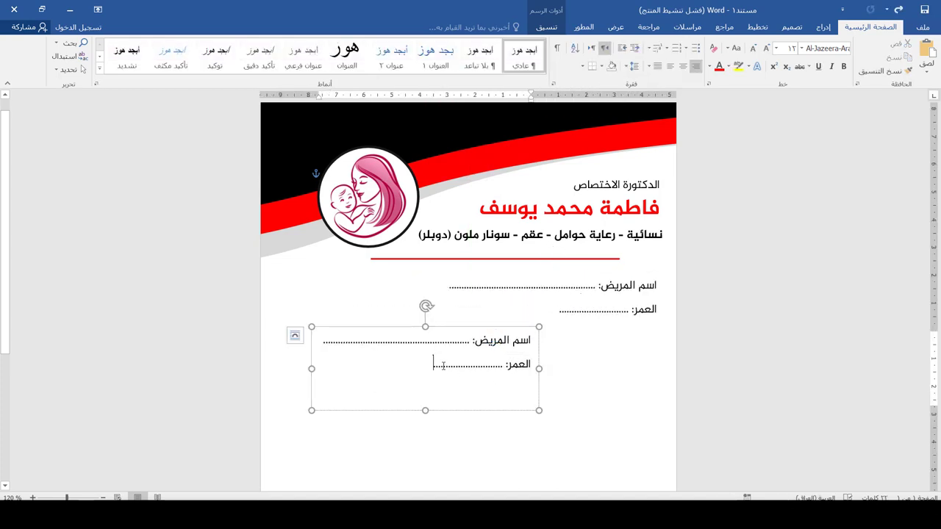
key(ctrl+a)
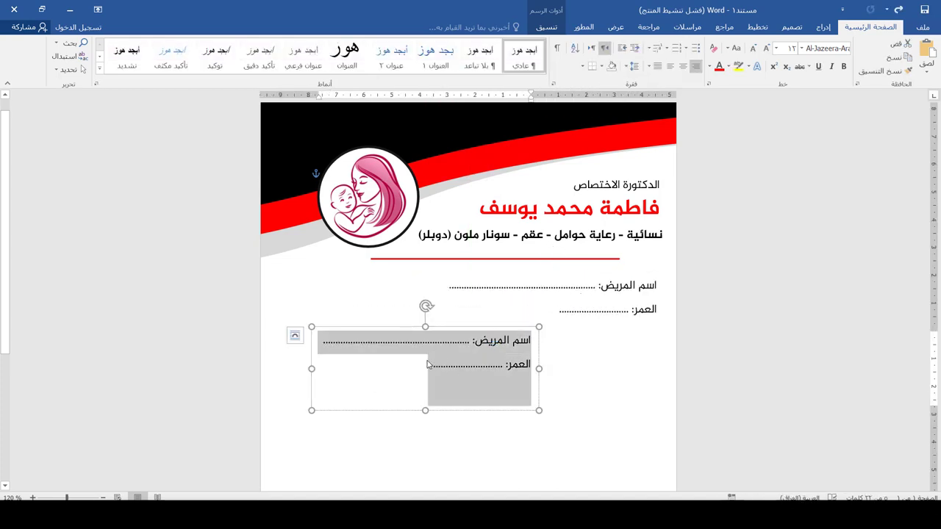
text(20   /)
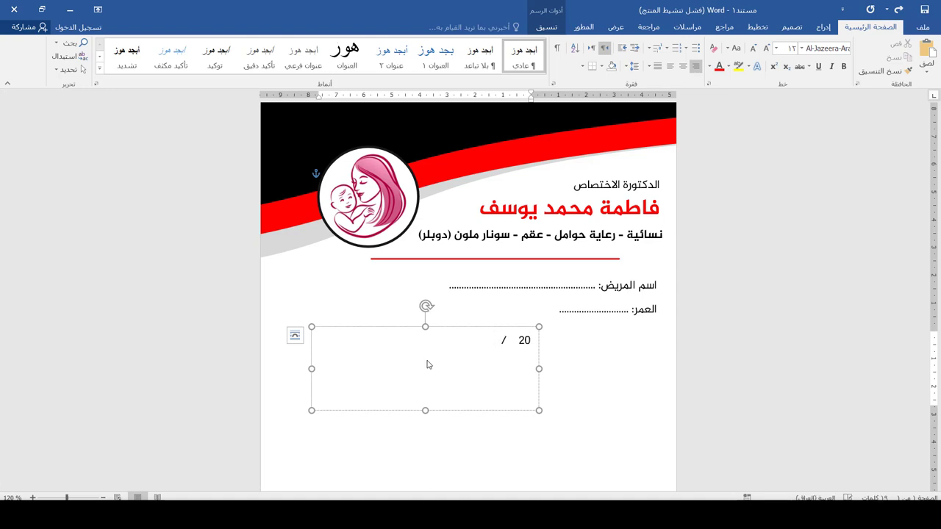
key(ctrl+a)
click(592, 47)
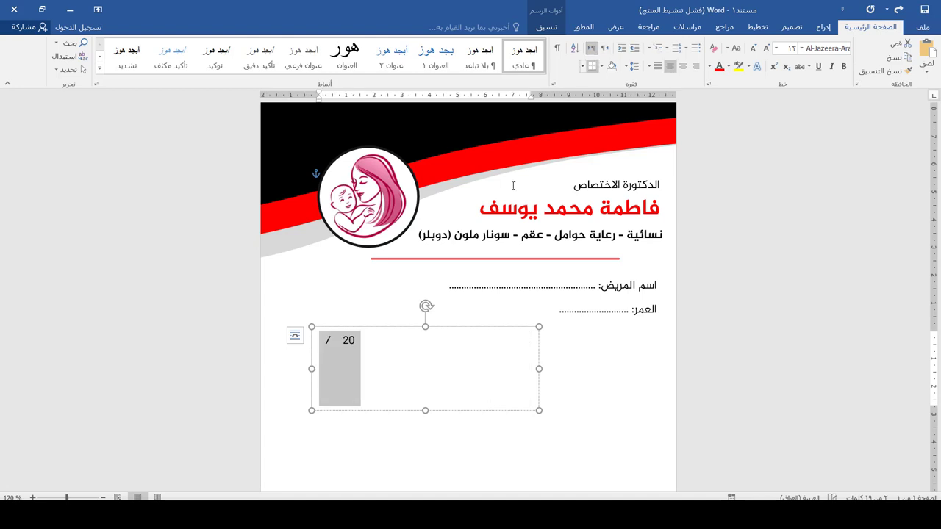
text(20)
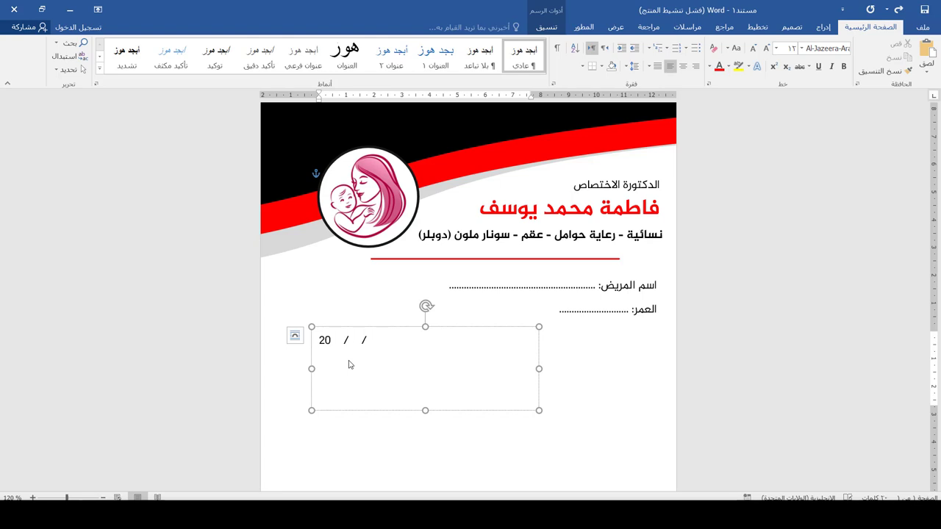
key(alt+shift)
text(التاريخ:)
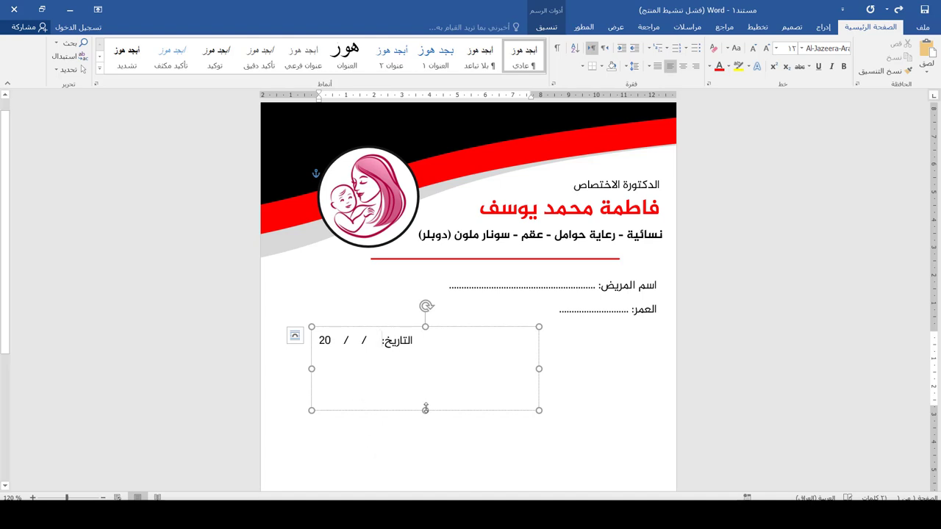
- Shrink the date box to one line and position it beside the patient-name line
drag(425, 410, 418, 275)
click(559, 288)
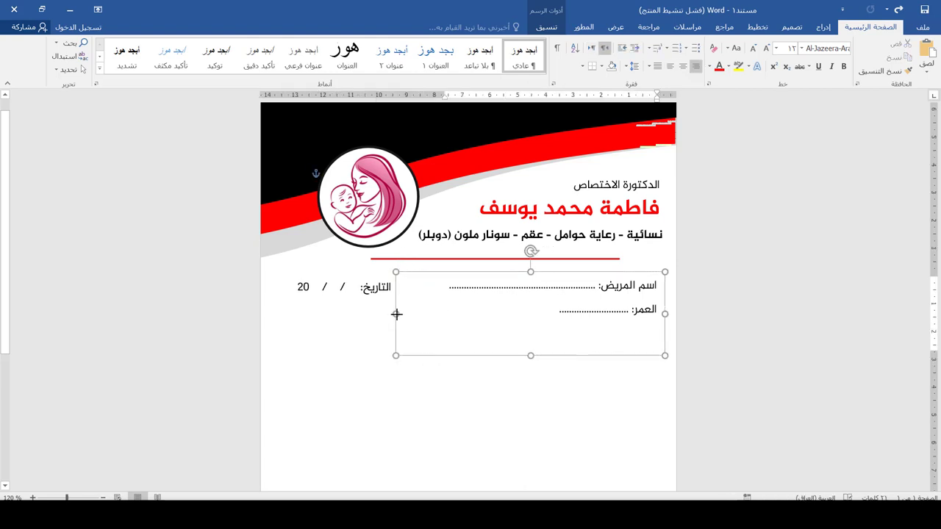
click(503, 293)
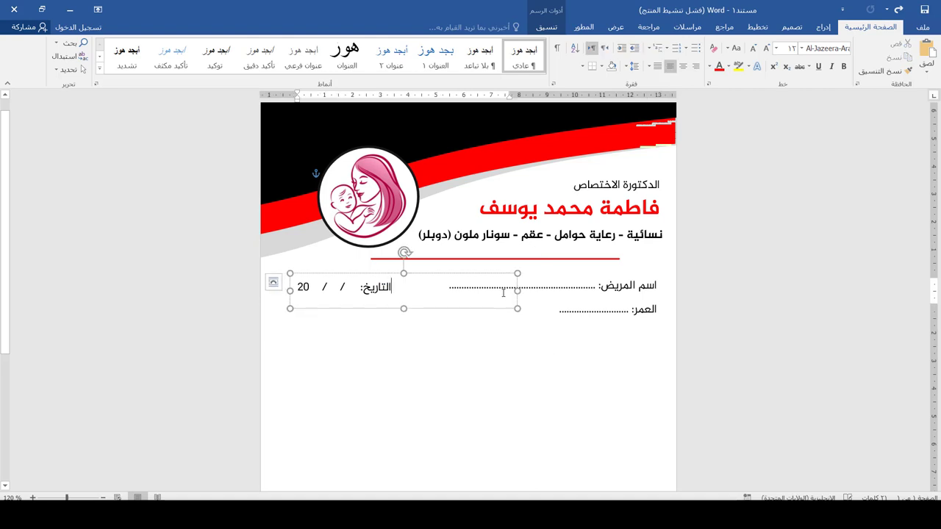
click(563, 286)
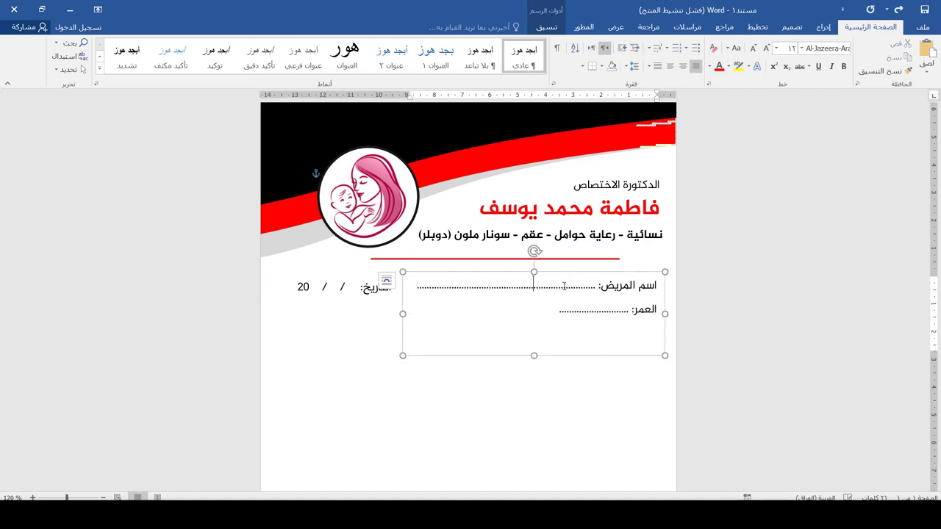
click(441, 388)
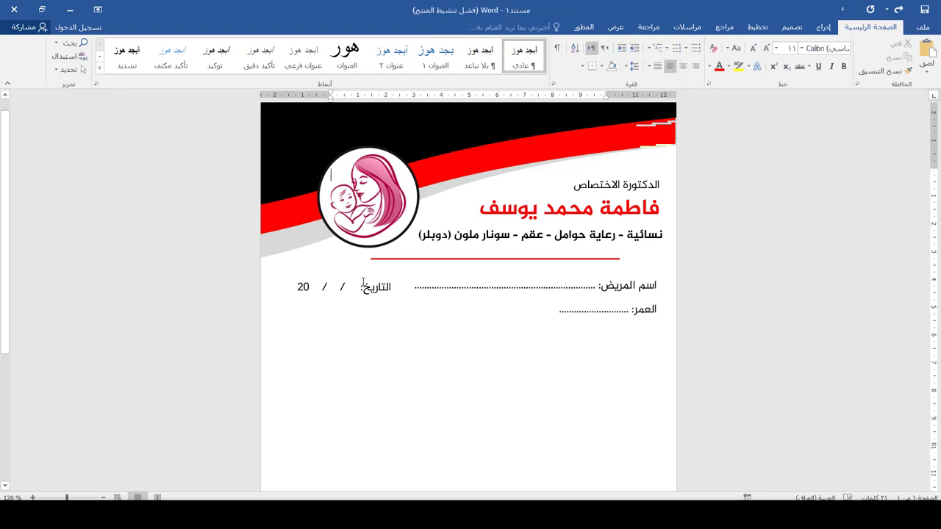
click(364, 280)
click(368, 276)
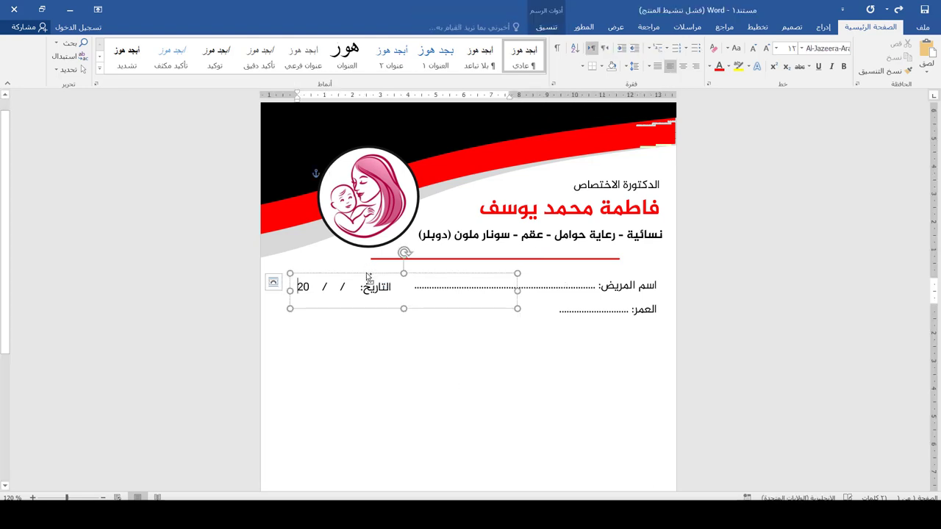
- Copy the date box just below it and replace its text with 'Rx'
drag(368, 276, 374, 302)
triple_click(370, 311)
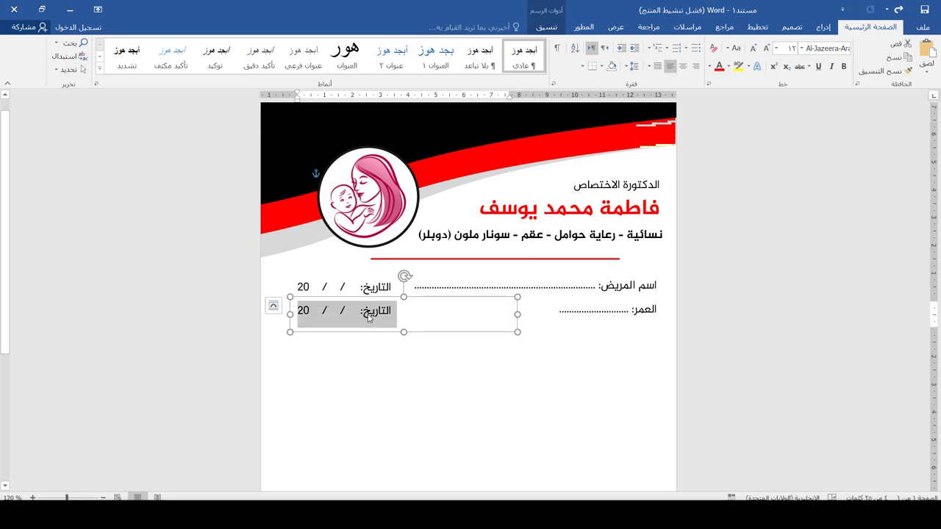
text(Rx)
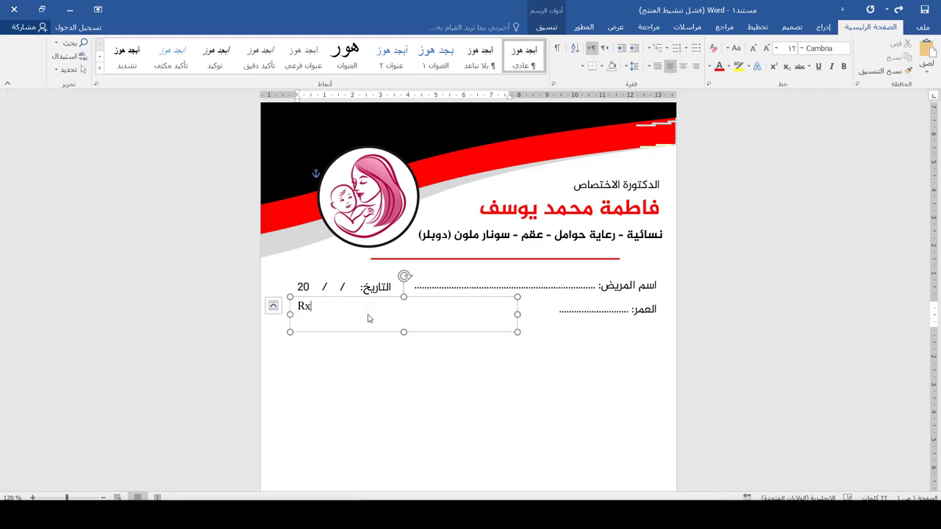
key(ctrl+a)
- Style Rx in bold Brush Script Std, three sizes larger, in red, with a taller box
click(801, 48)
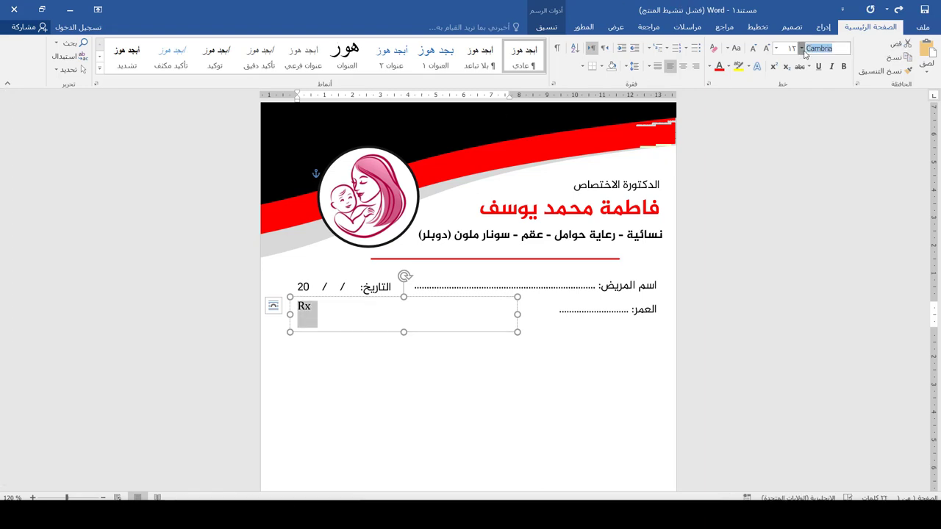
scroll(784, 196, down, 6)
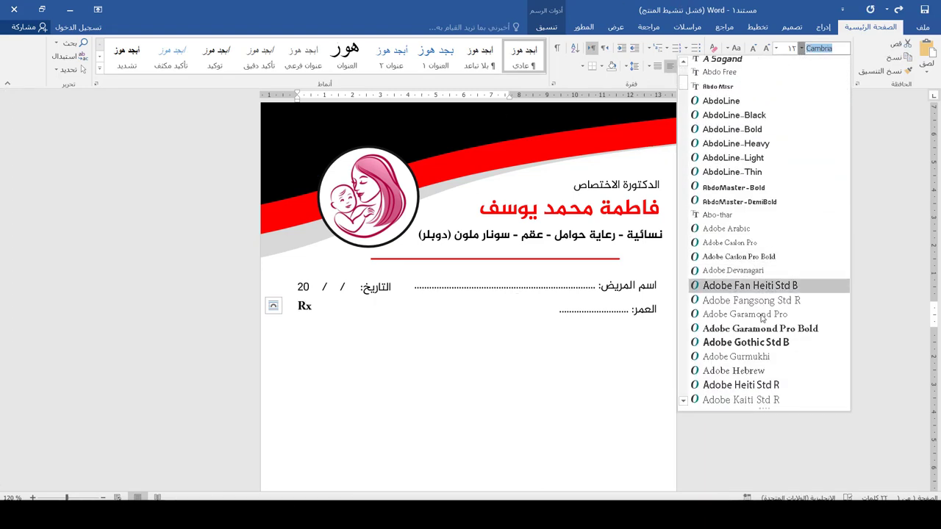
scroll(761, 323, down, 15)
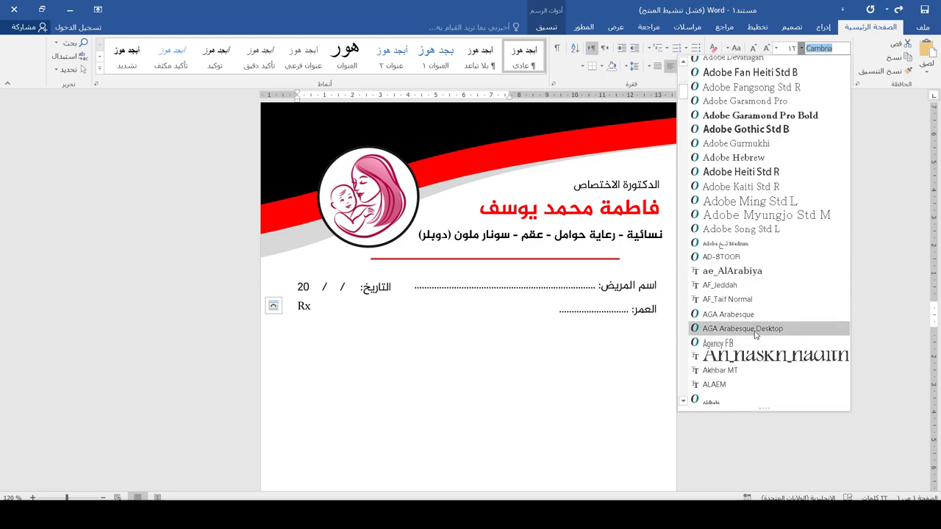
click(748, 272)
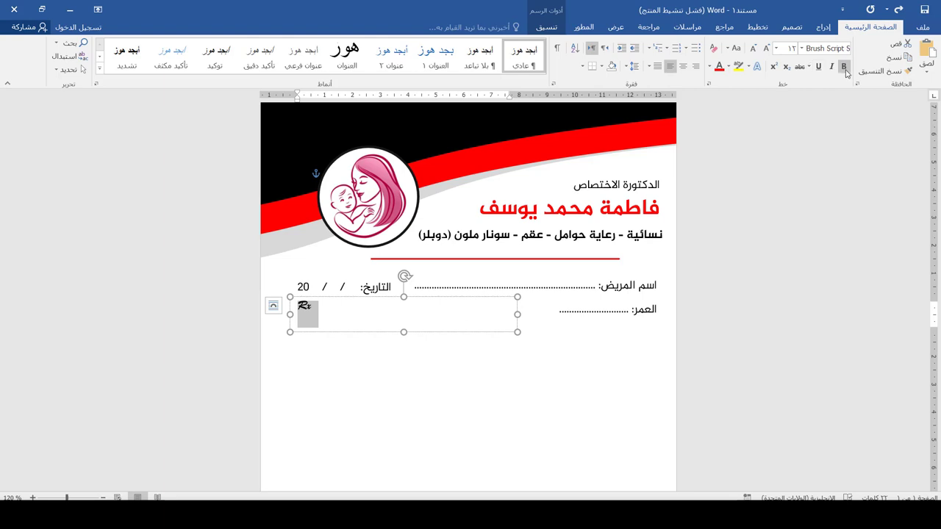
click(844, 67)
click(766, 48)
click(767, 48)
click(767, 48)
click(767, 49)
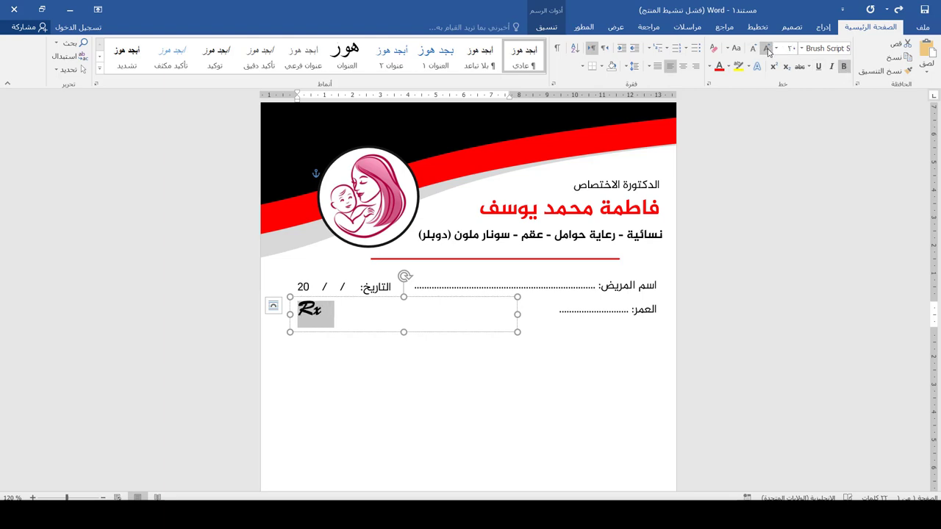
click(766, 49)
drag(403, 332, 403, 337)
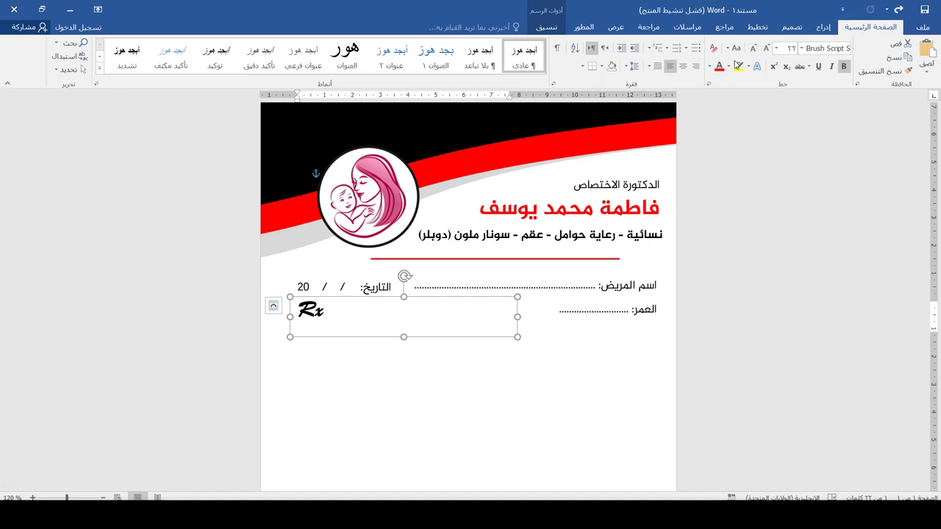
click(718, 66)
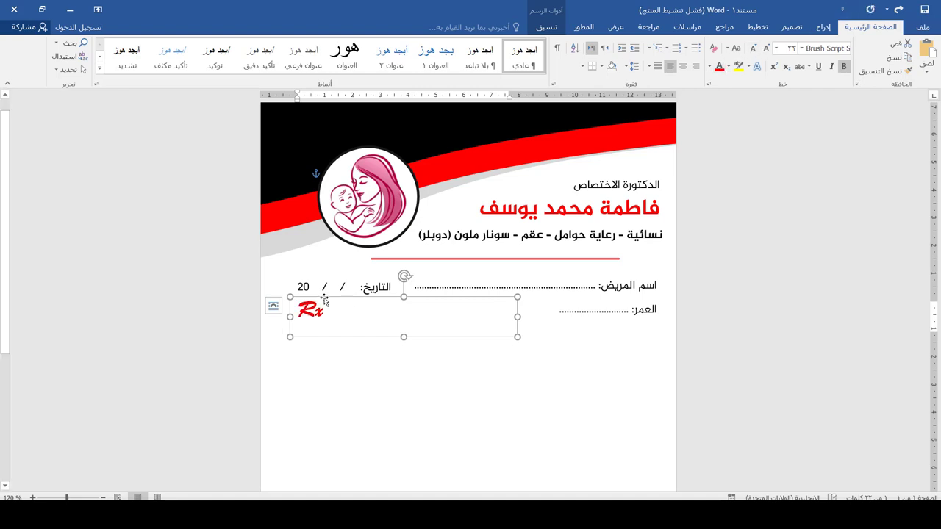
- Apply the mother-and-baby image as a custom picture watermark from Design > Watermark
scroll(286, 299, down, 4)
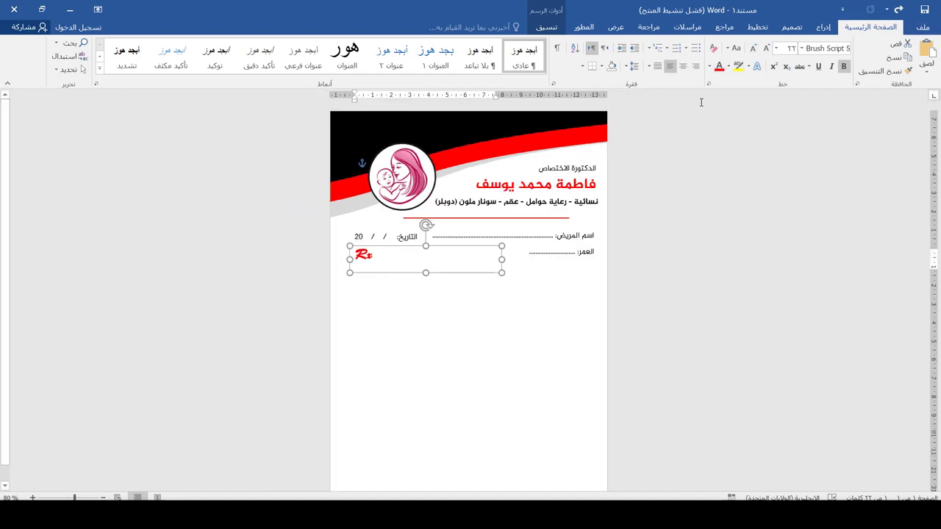
click(823, 26)
click(791, 27)
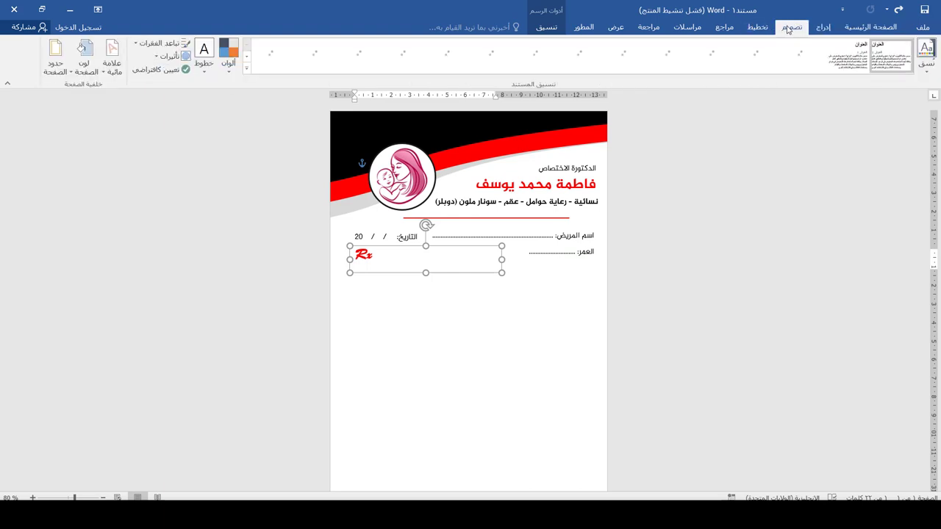
click(112, 65)
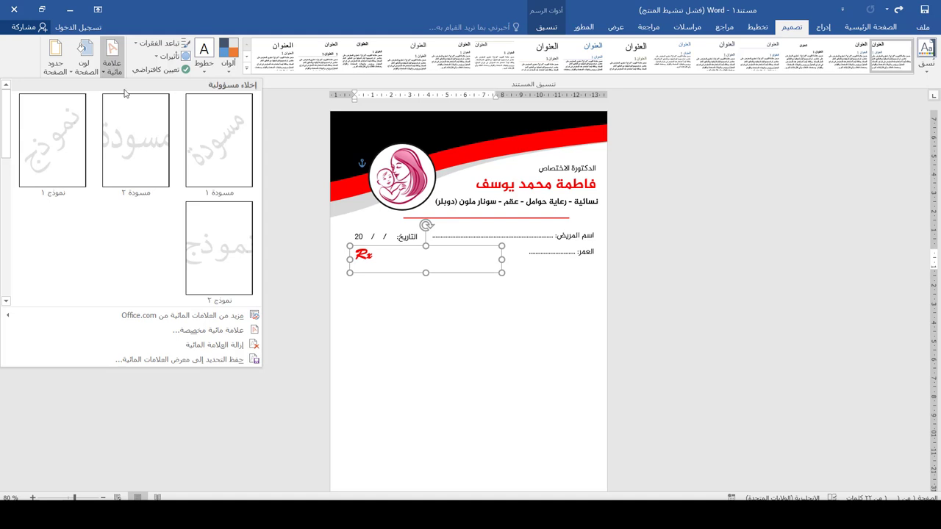
click(225, 336)
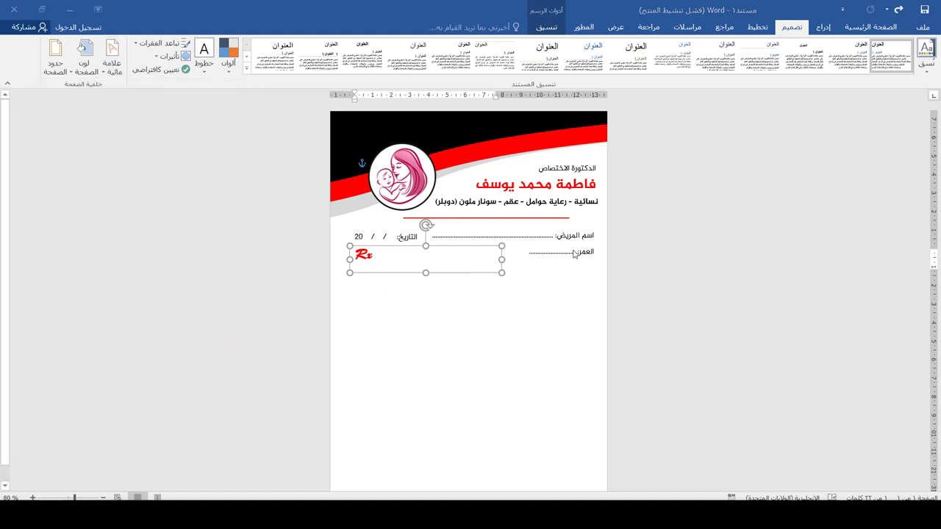
click(580, 188)
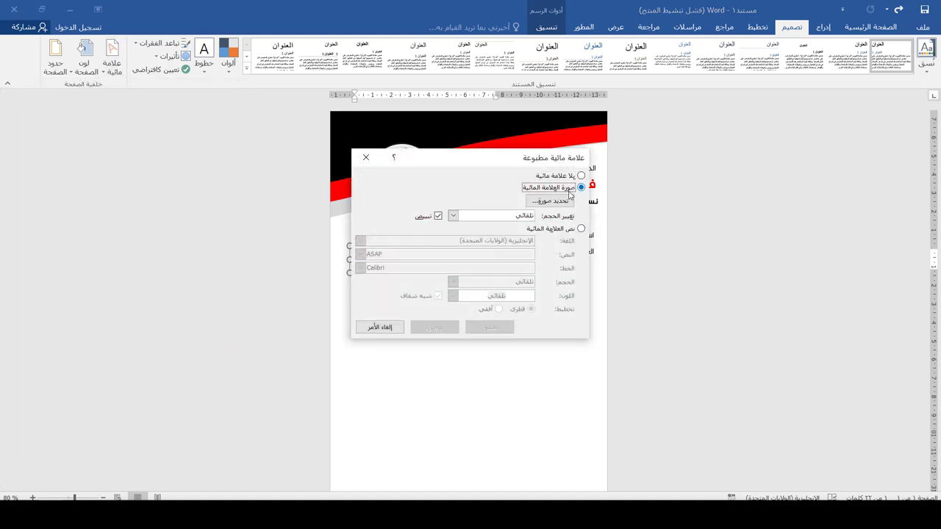
click(563, 206)
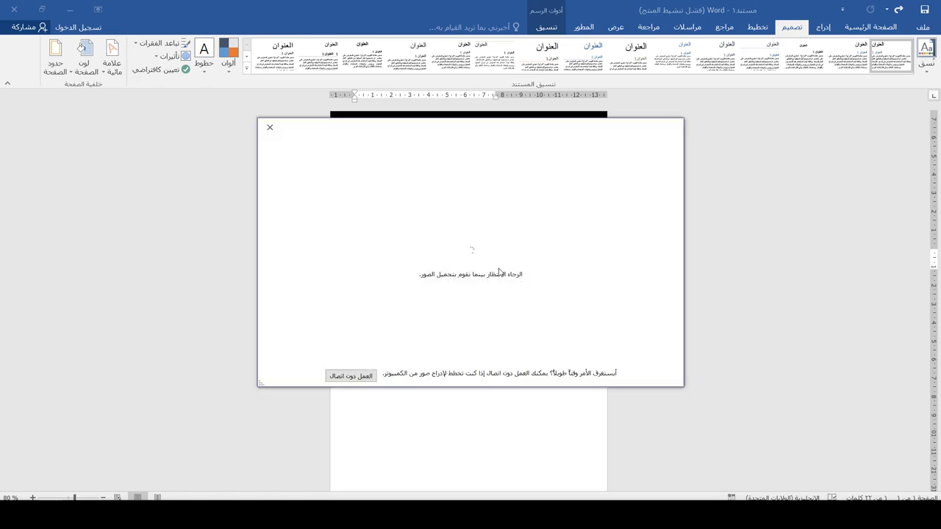
click(354, 375)
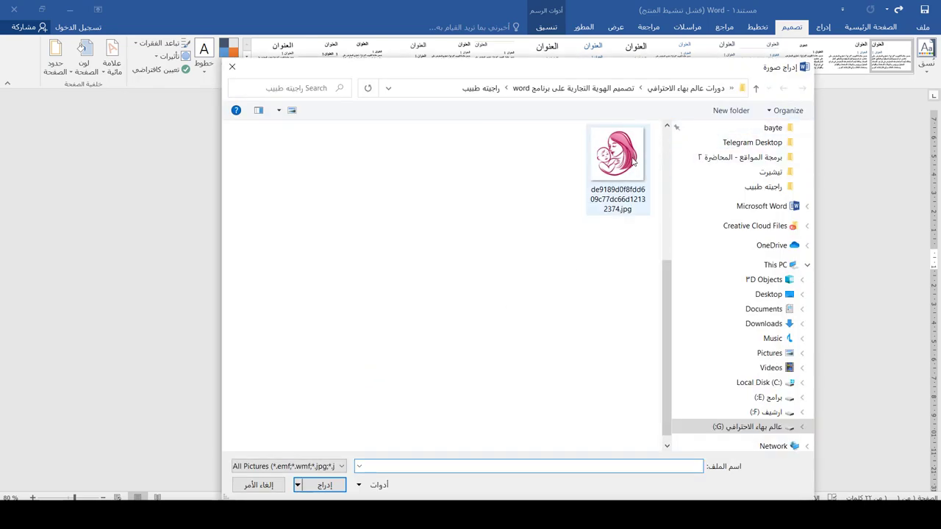
double_click(617, 166)
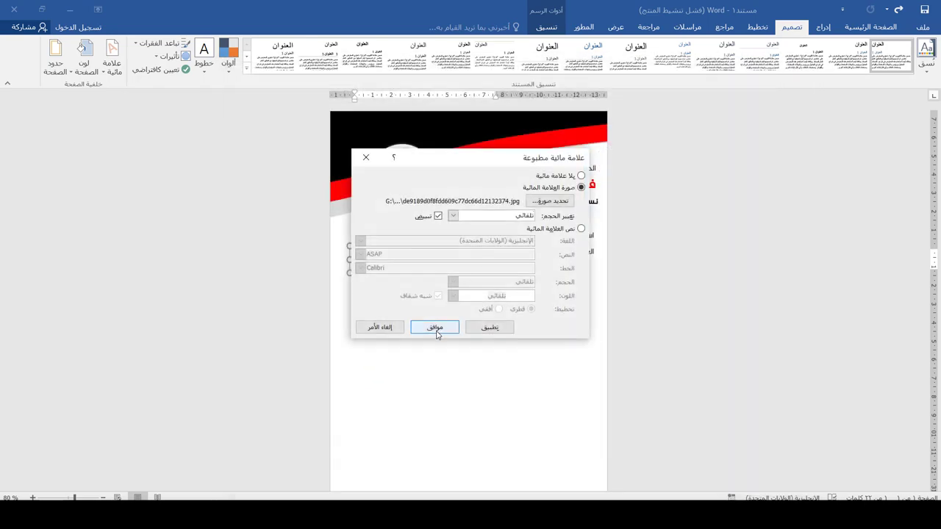
click(489, 327)
drag(474, 159, 233, 168)
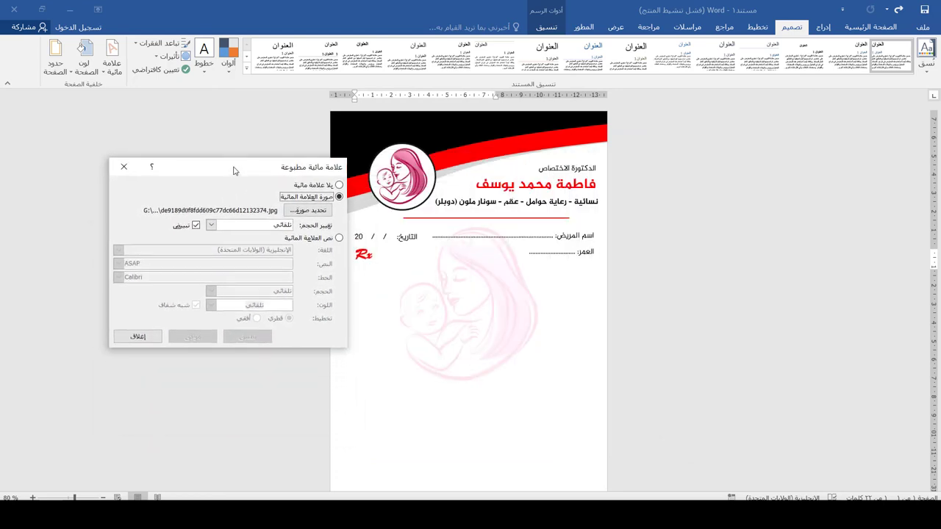
key(Escape)
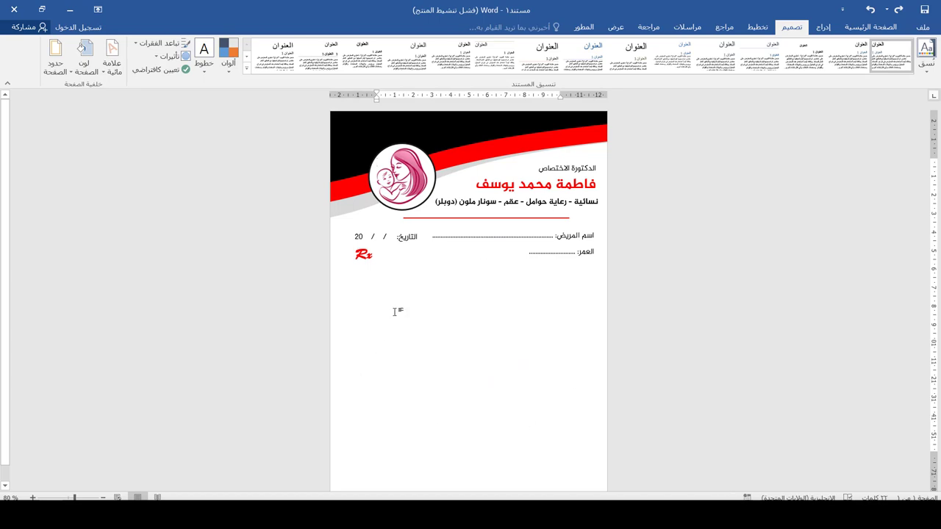
- Insert the mother-and-baby picture into the letter and enlarge it
click(820, 31)
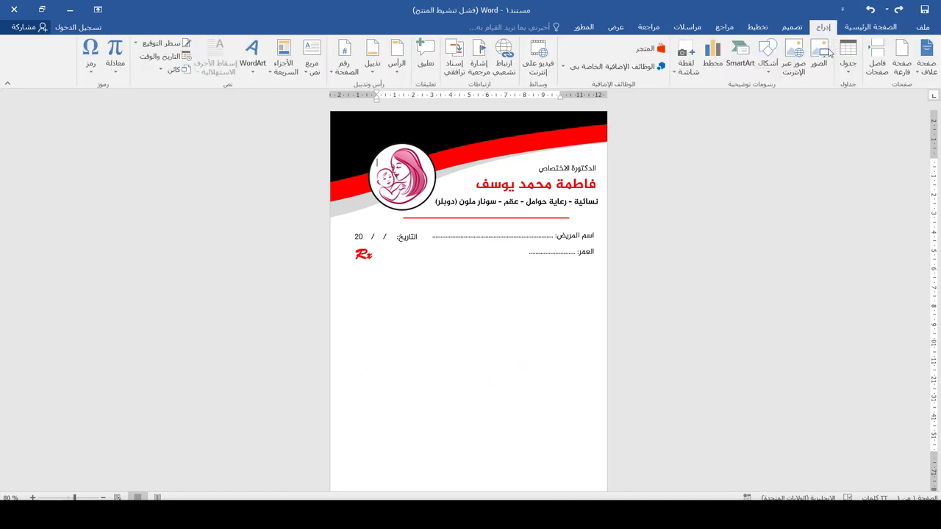
click(818, 53)
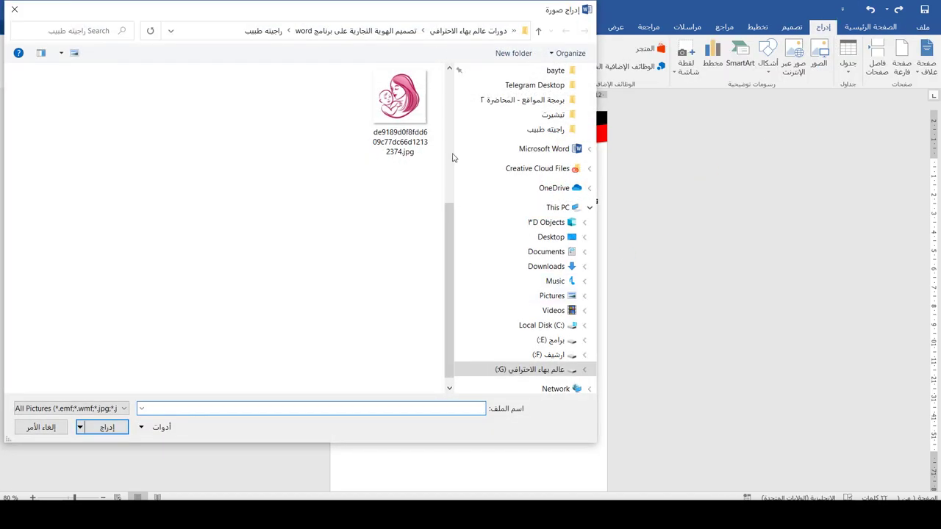
double_click(397, 103)
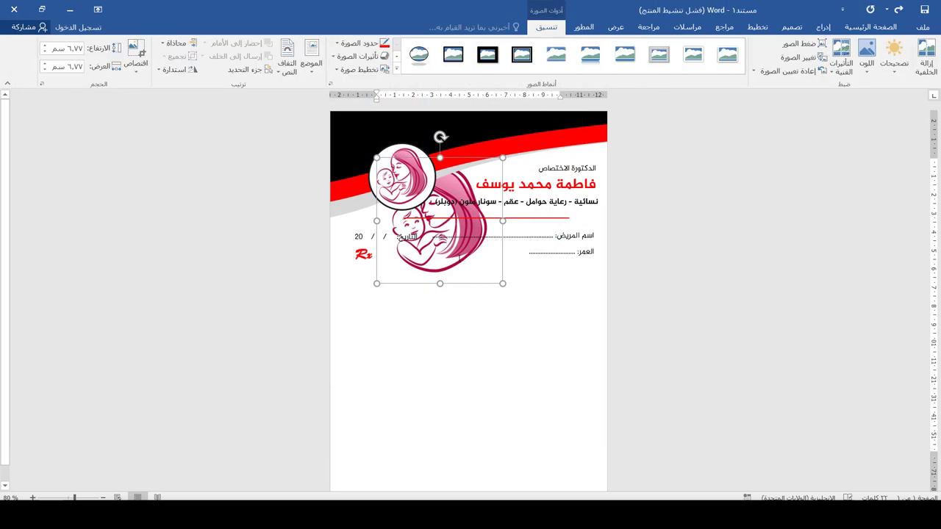
click(290, 71)
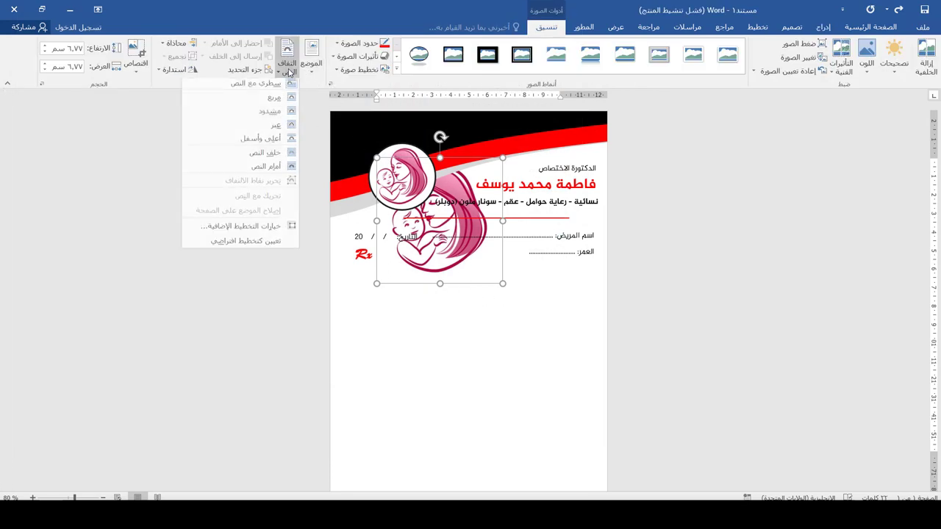
click(268, 168)
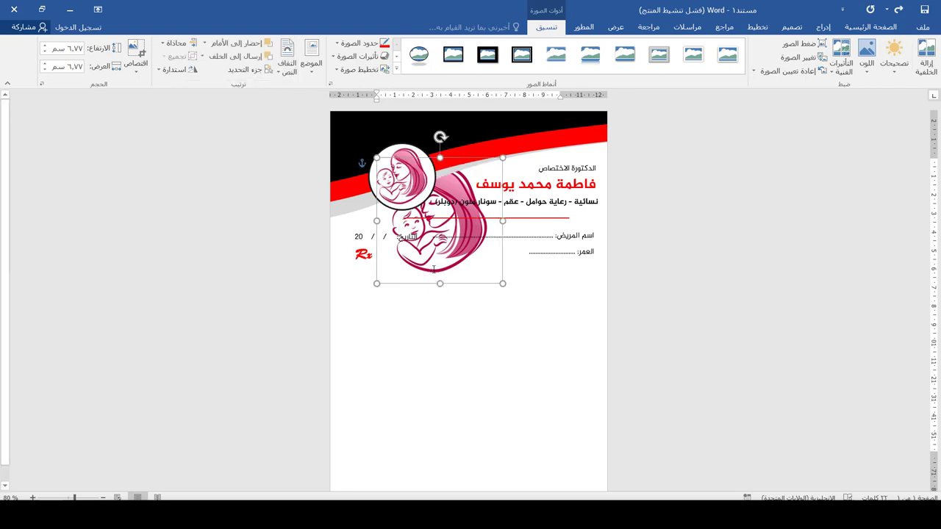
key(ctrl+z)
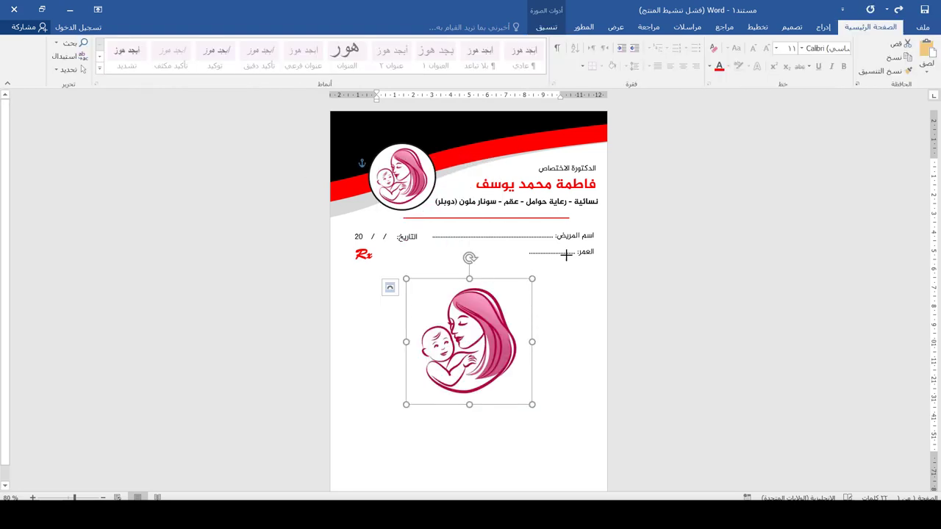
drag(532, 279, 630, 214)
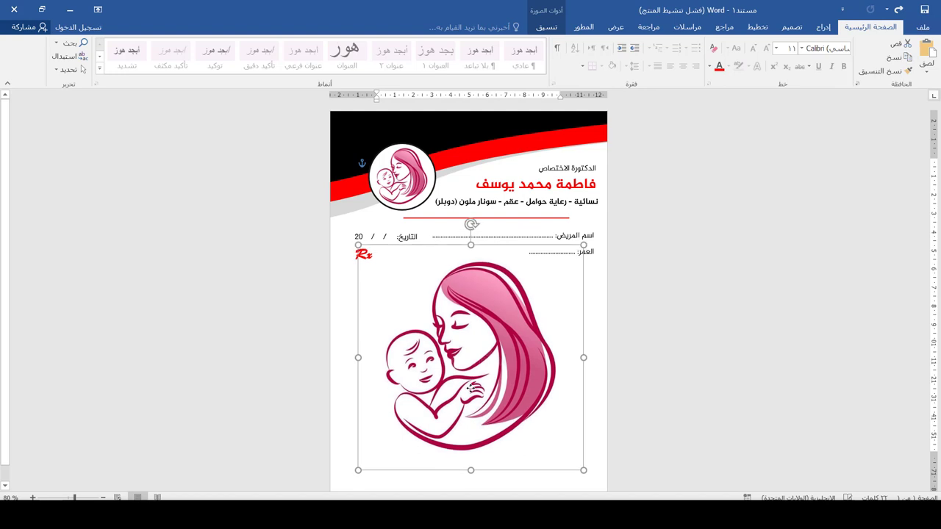
- Recolour the picture to a pale Washout
click(546, 26)
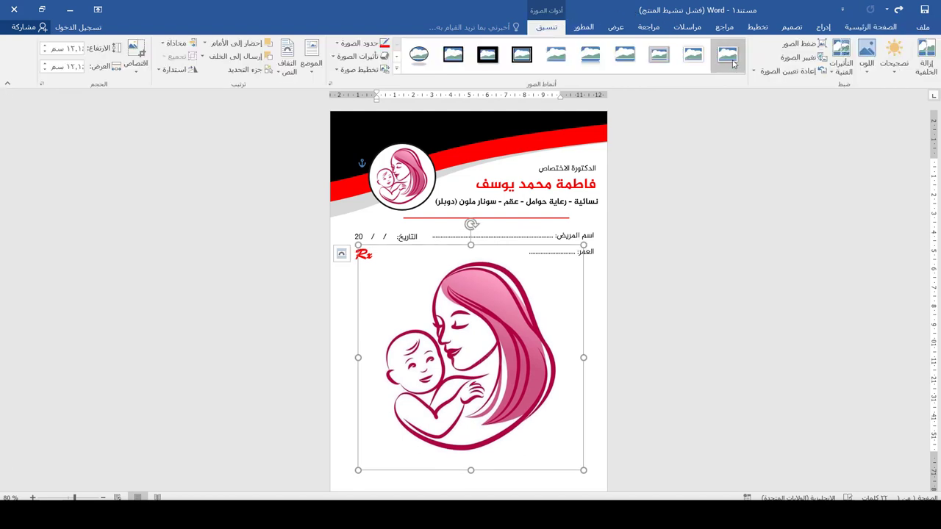
click(867, 74)
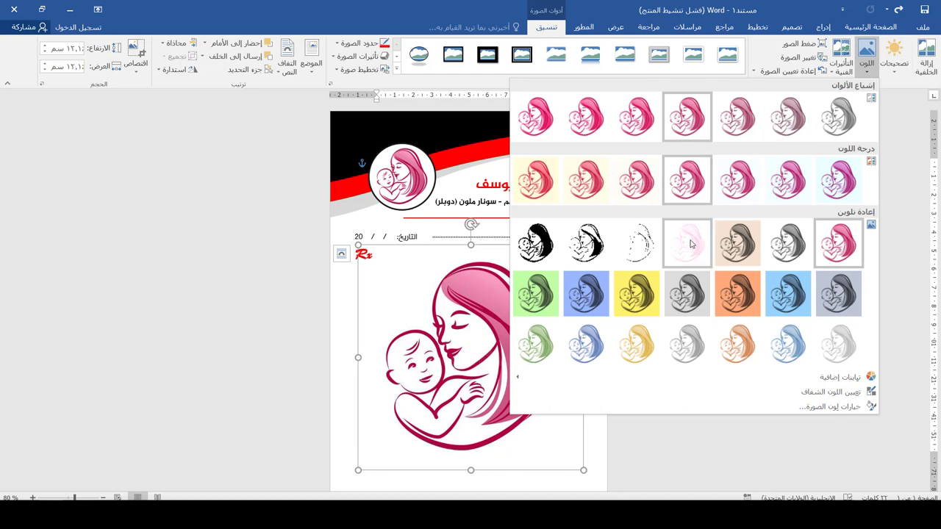
key(Escape)
click(285, 380)
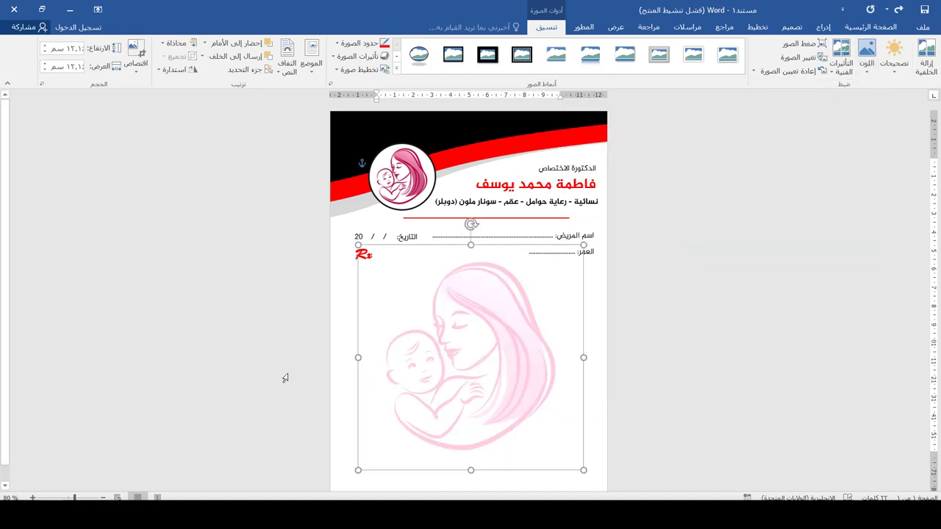
- Shrink the faded picture and centre it below the patient fields and Rx mark
scroll(286, 380, down, 2)
drag(502, 341, 502, 299)
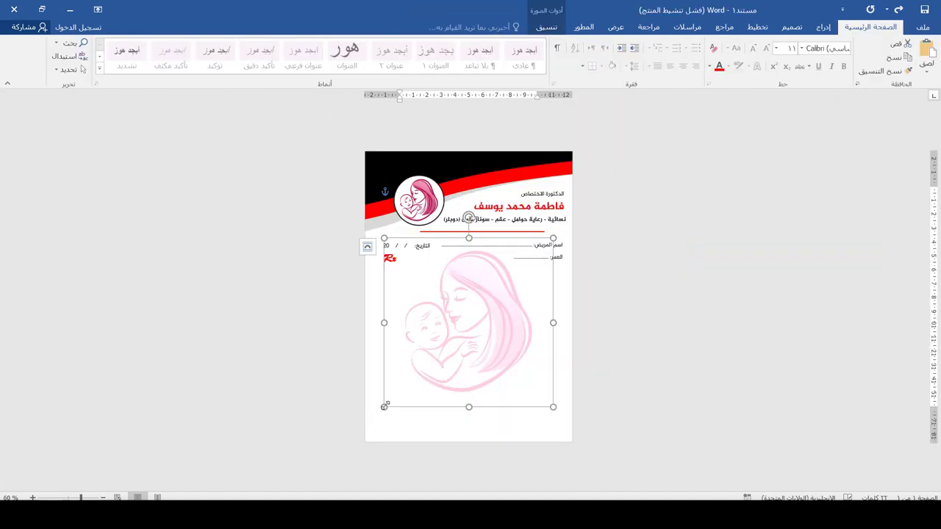
drag(383, 406, 418, 373)
drag(506, 344, 485, 357)
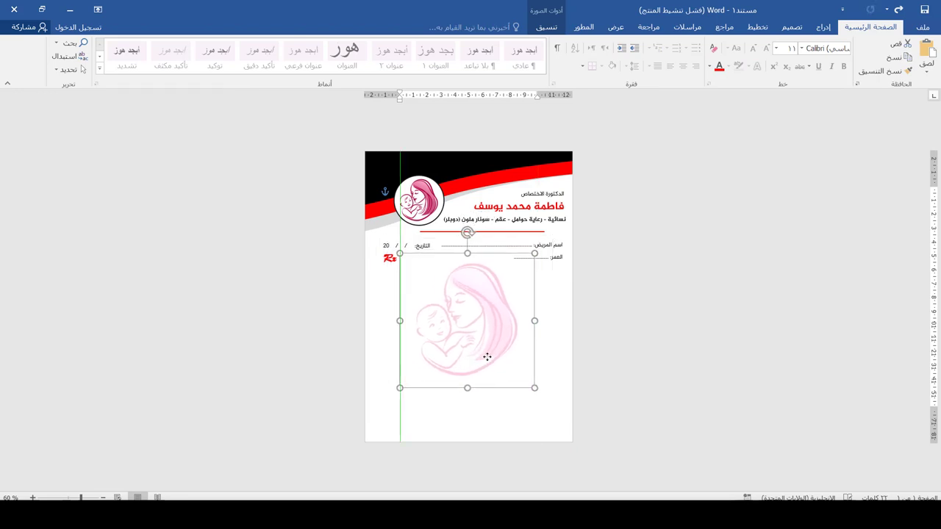
click(381, 243)
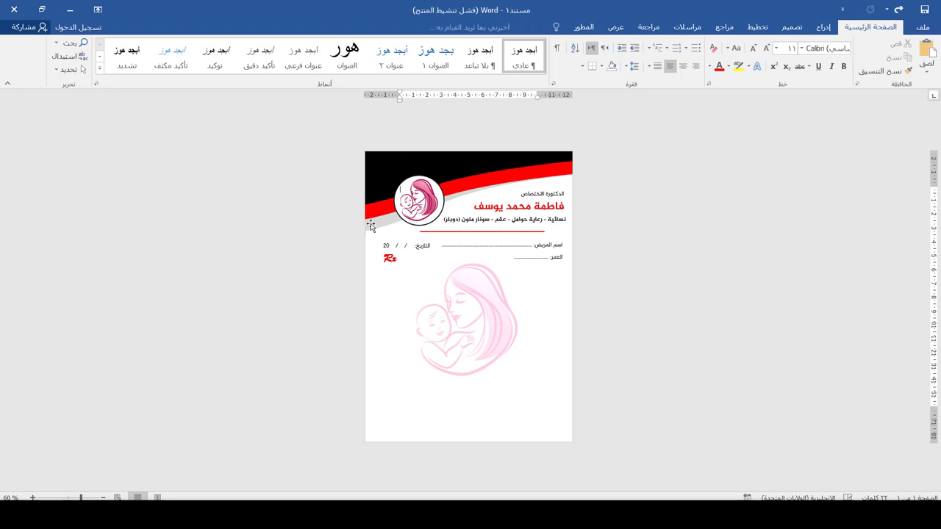
click(373, 222)
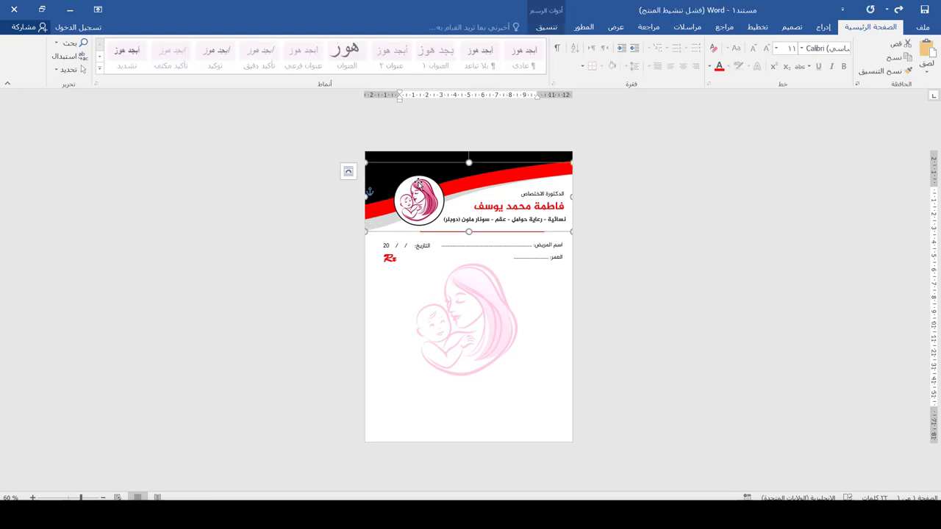
- Select all the header wave shapes, paste a copy, and group the copied waves
ctrl+scroll(433, 211, up, 6)
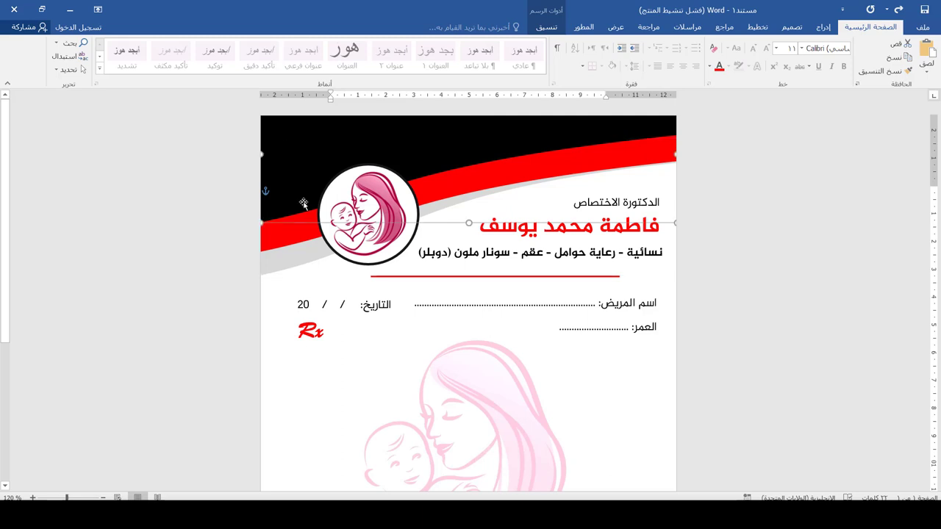
click(281, 239)
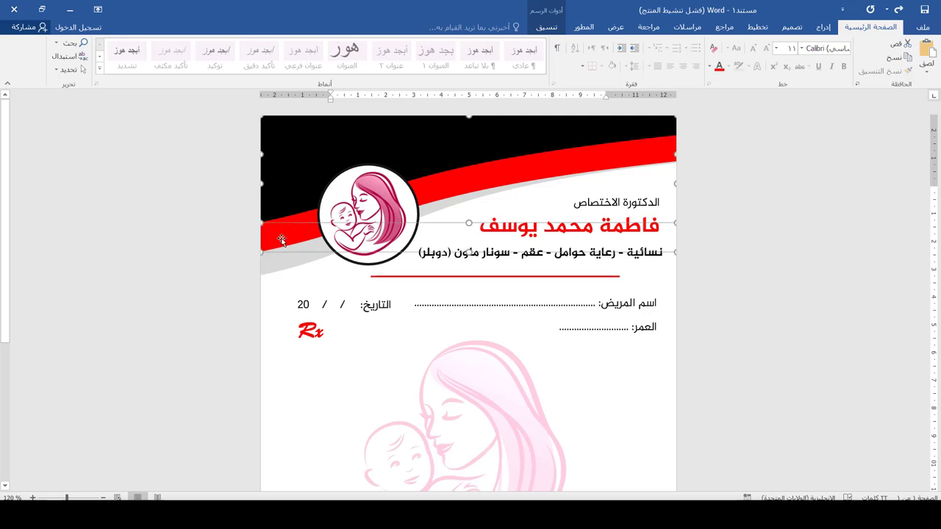
click(269, 269)
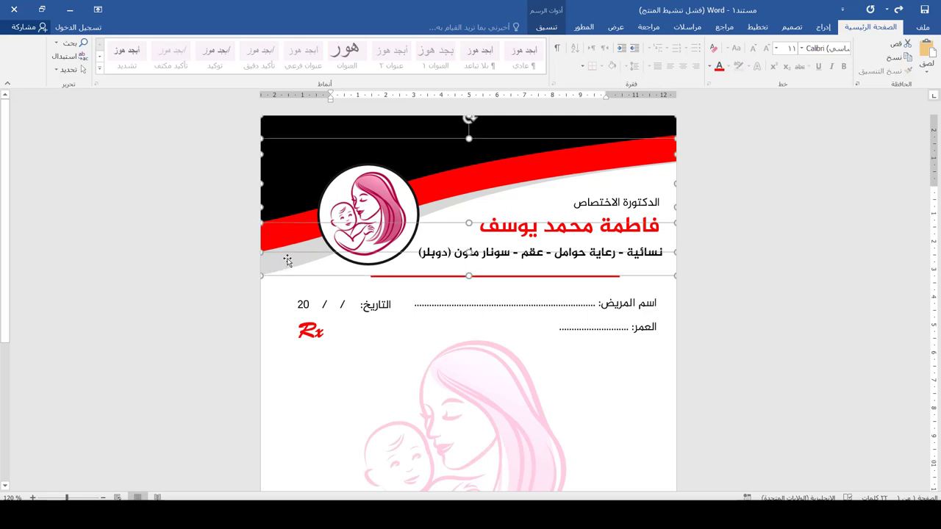
ctrl+scroll(287, 260, down, 5)
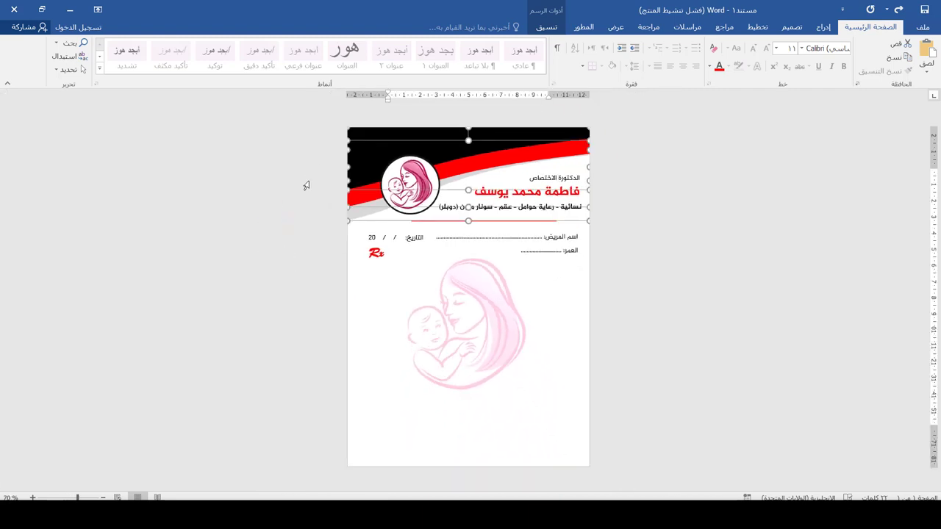
key(ctrl+v)
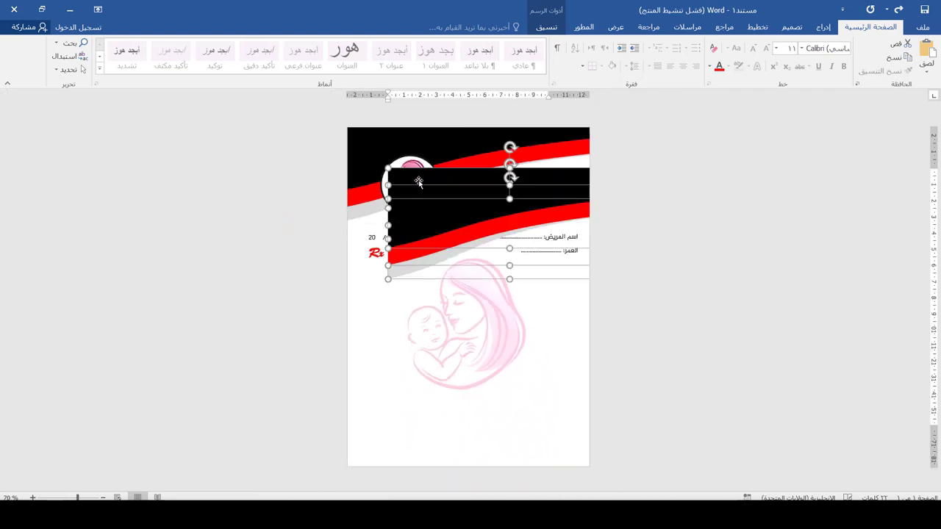
right_click(443, 213)
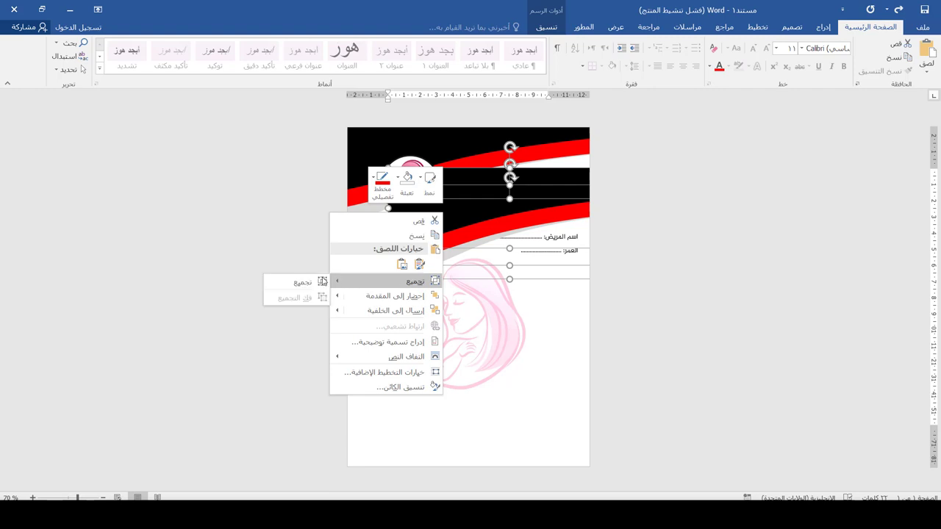
click(322, 281)
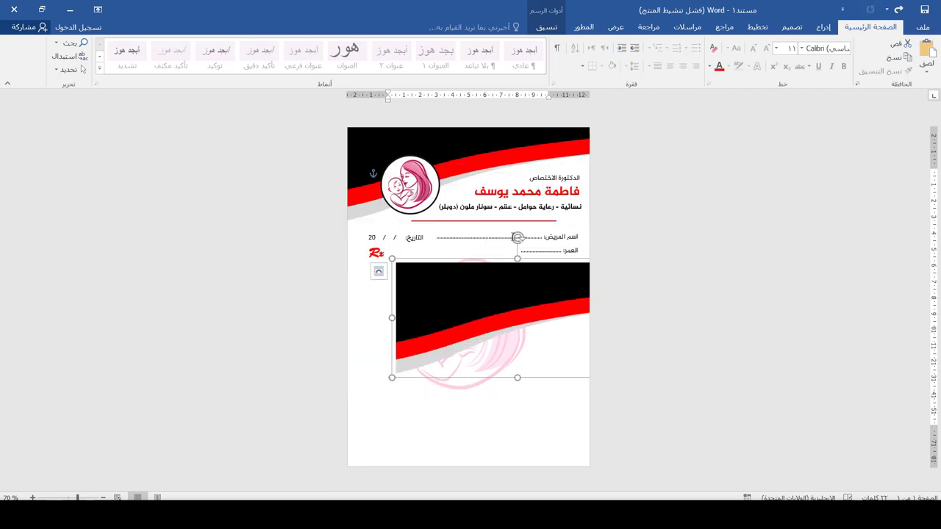
- Rotate the wave group 180° and place it along the page's bottom edge
drag(517, 236, 510, 462)
scroll(554, 352, down, 1)
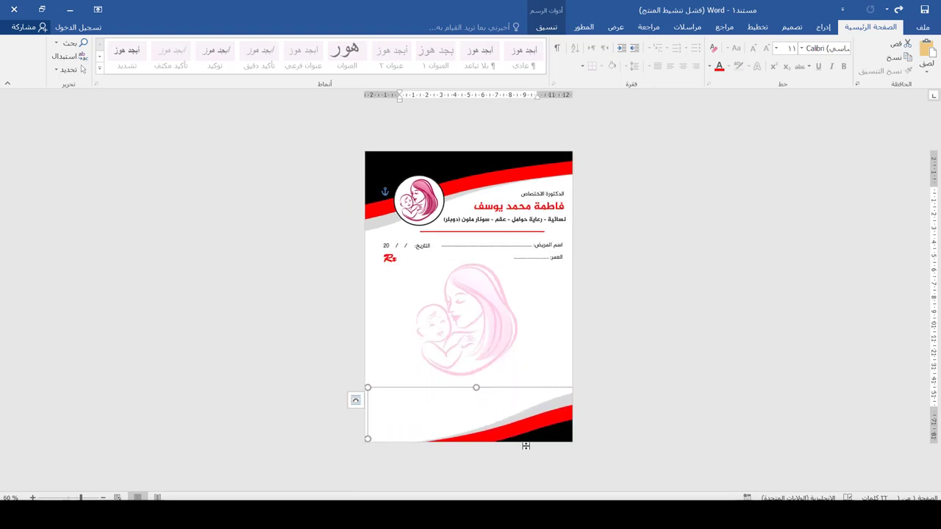
drag(535, 403, 540, 426)
key(ctrl+z)
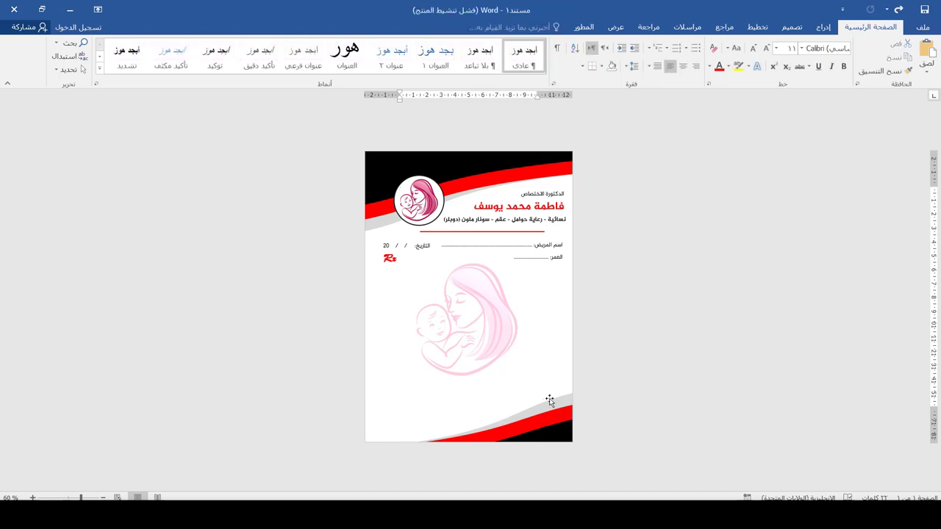
click(546, 404)
key(Down)
key(Down)
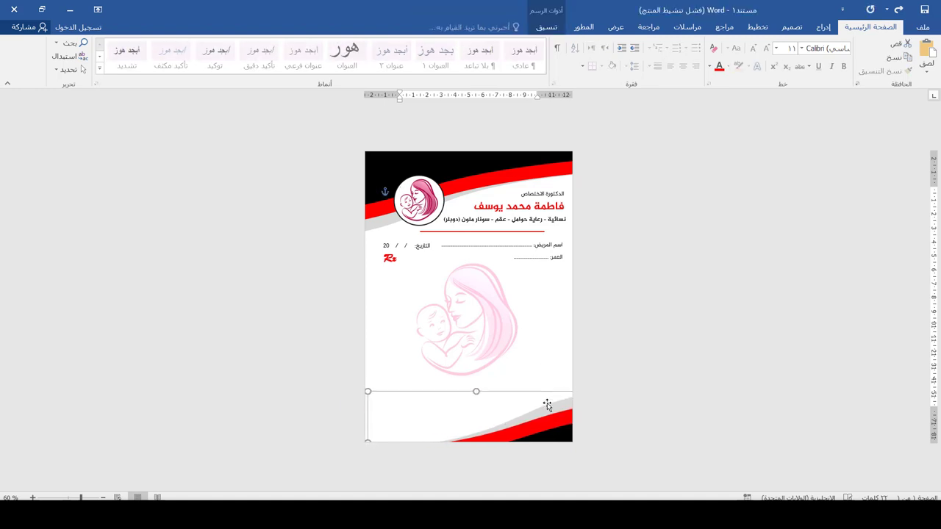
click(609, 380)
scroll(609, 380, up, 3)
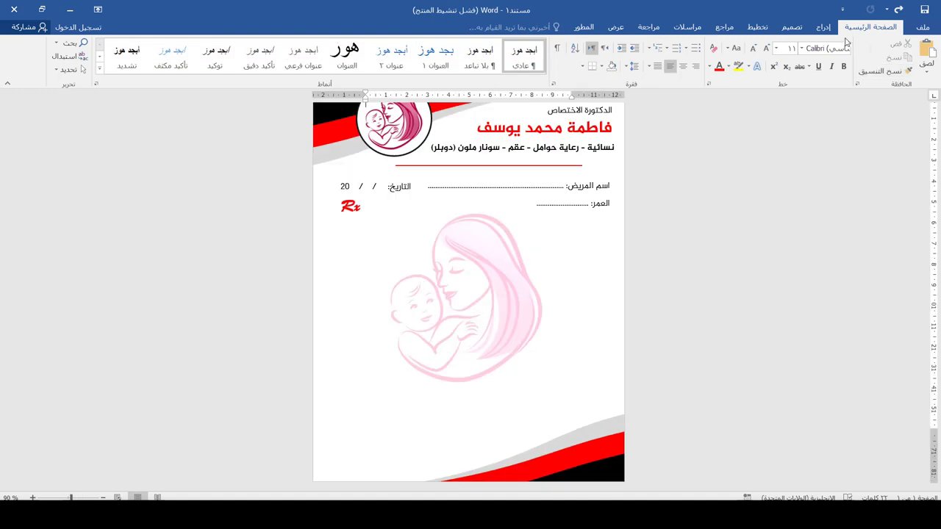
- Draw a roughly 7.24 × 1.18 cm rectangle at the bottom-left over the footer, outlined red
click(823, 27)
click(764, 60)
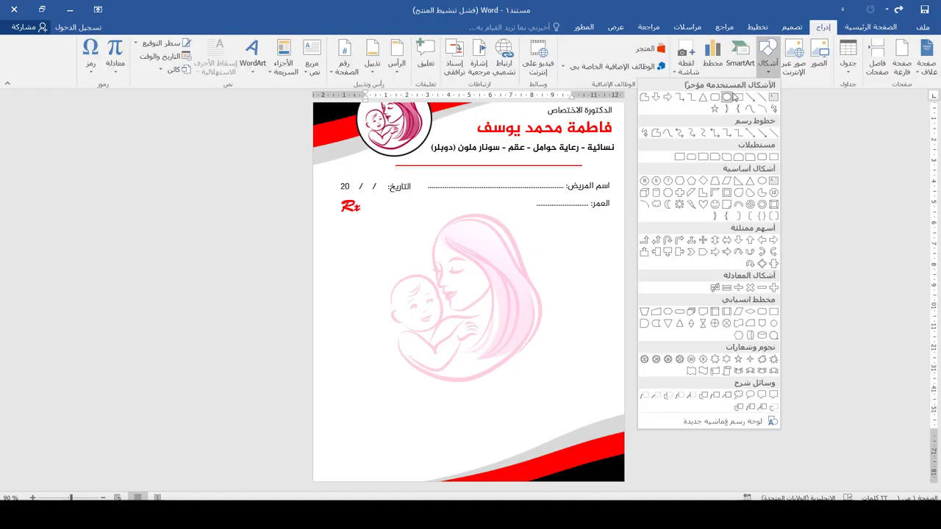
click(720, 99)
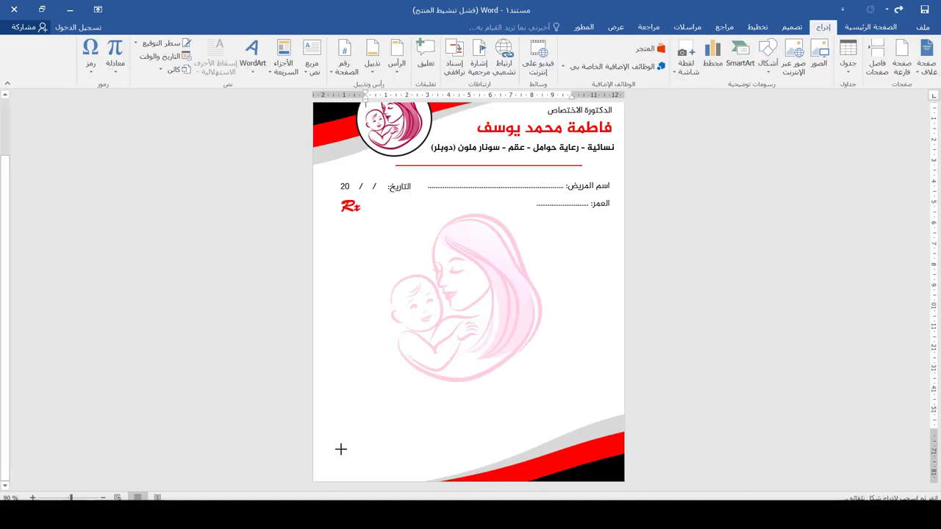
drag(328, 449, 480, 474)
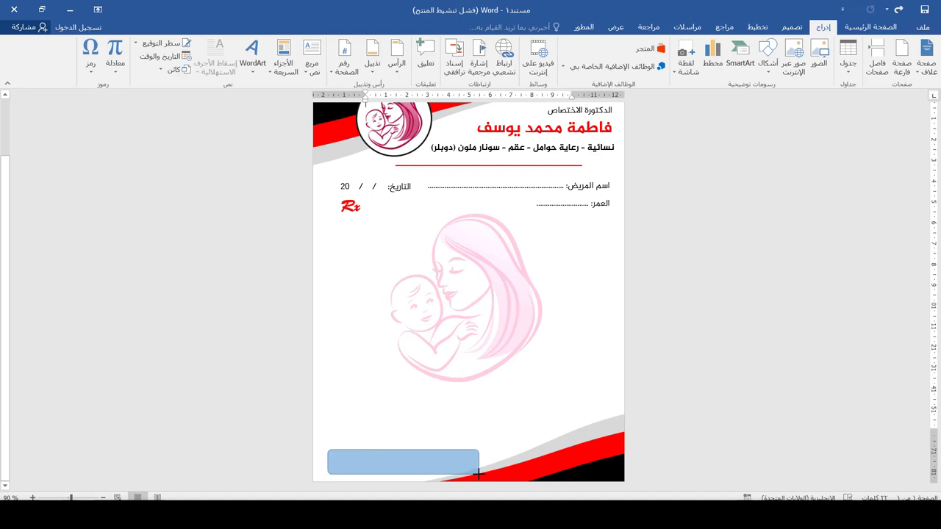
drag(478, 474, 479, 474)
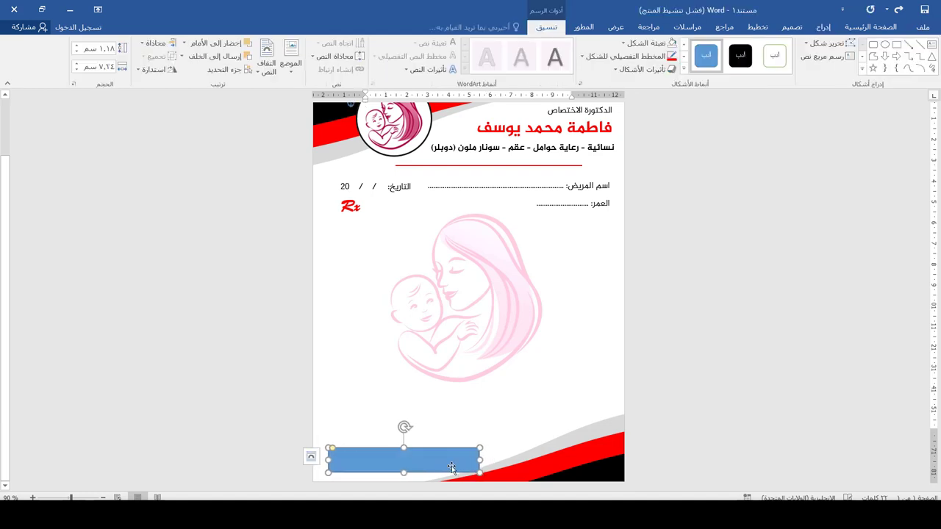
click(671, 56)
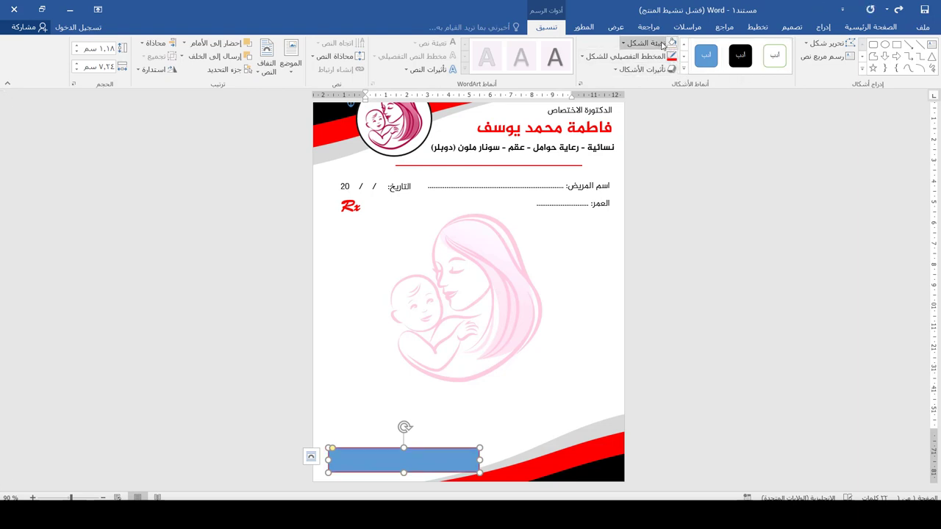